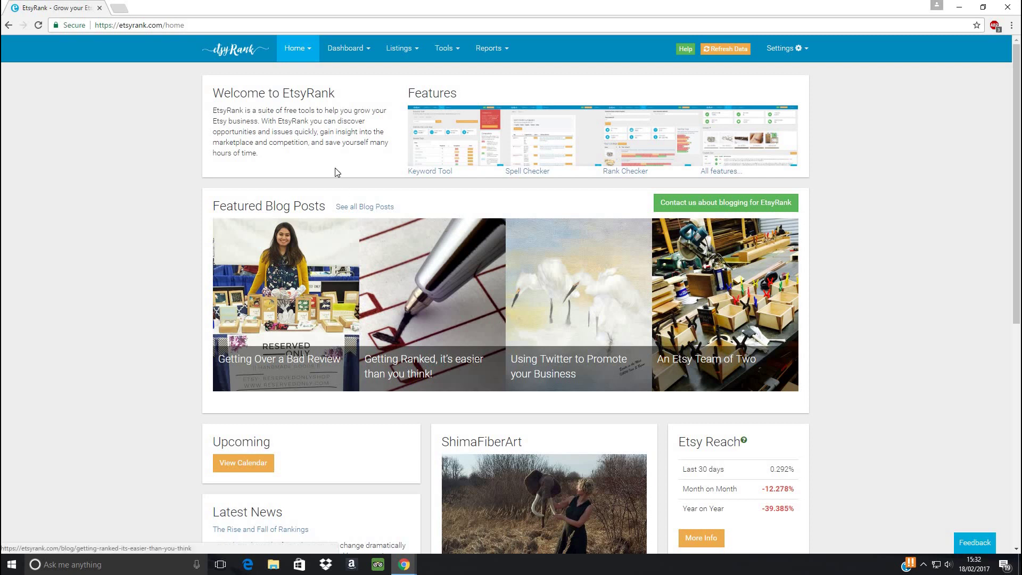
Go to Home > Dashboard and review the 240 active listings, 31 tag issues and follower counts
left_click(308, 50)
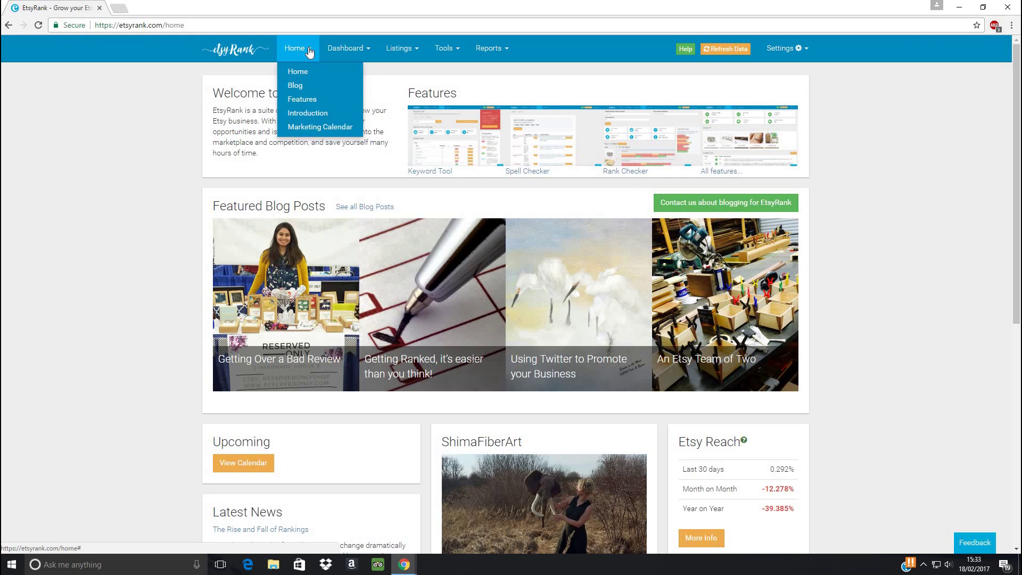
left_click(341, 50)
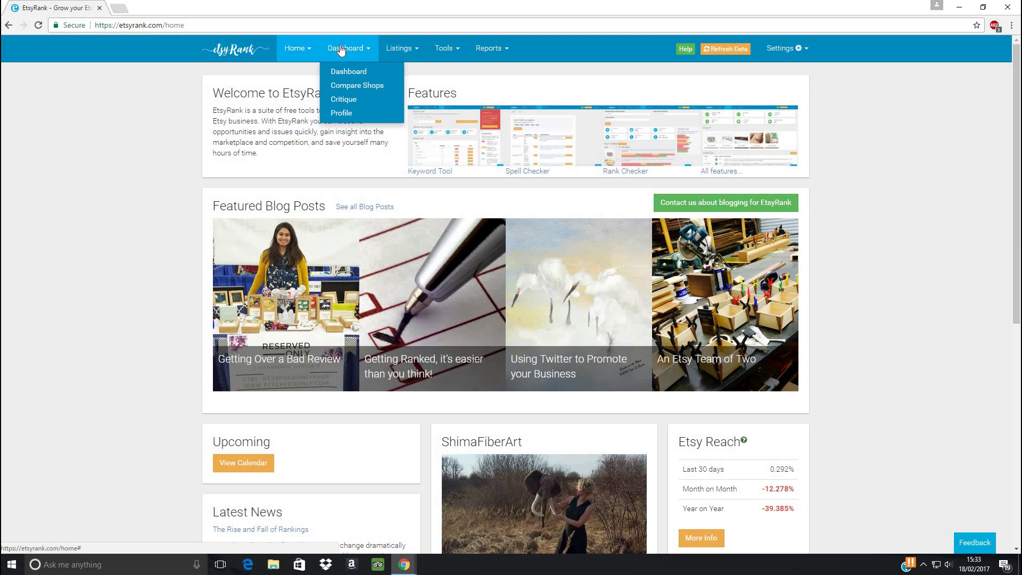
left_click(345, 75)
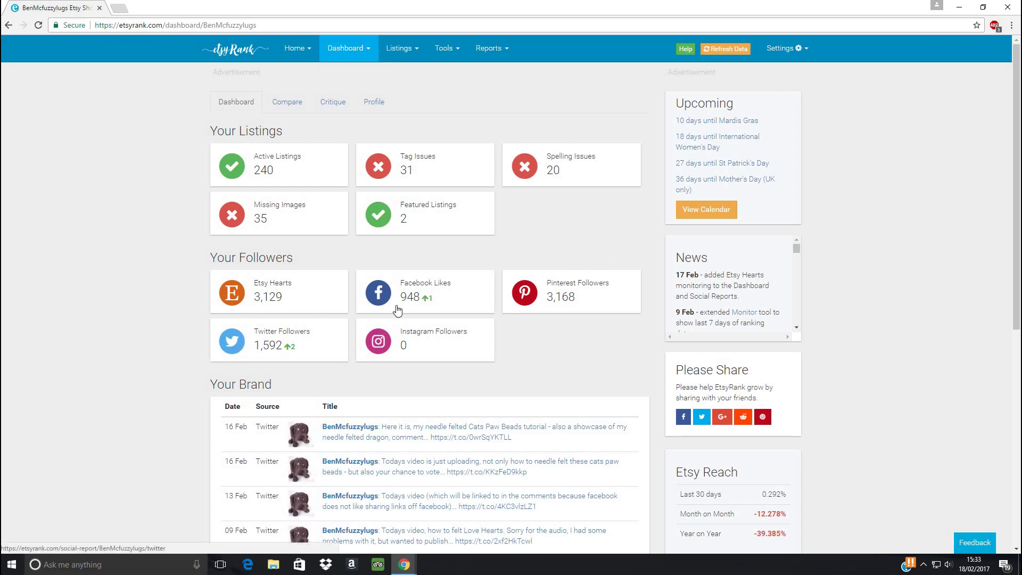
scroll(118, 348, "down", 5)
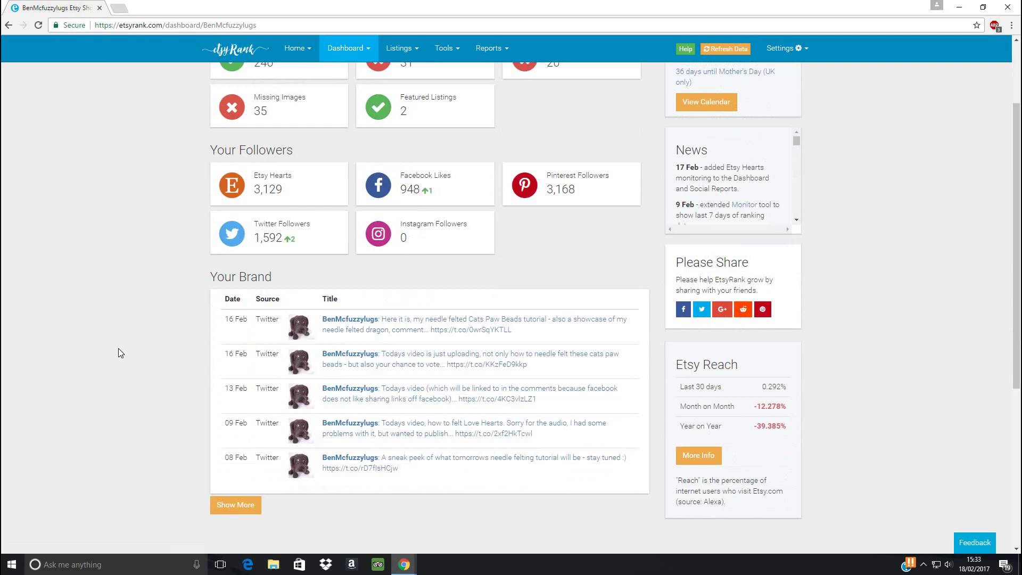
scroll(119, 348, "up", 5)
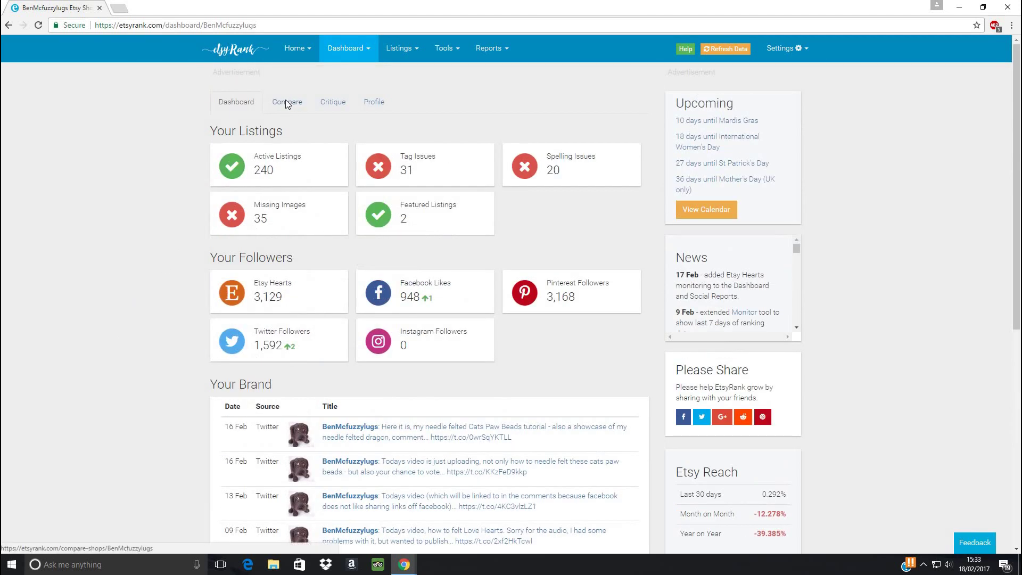
Review the Compare Shops table: 582 sales and 240 listings against the average and a rival shop
left_click(286, 100)
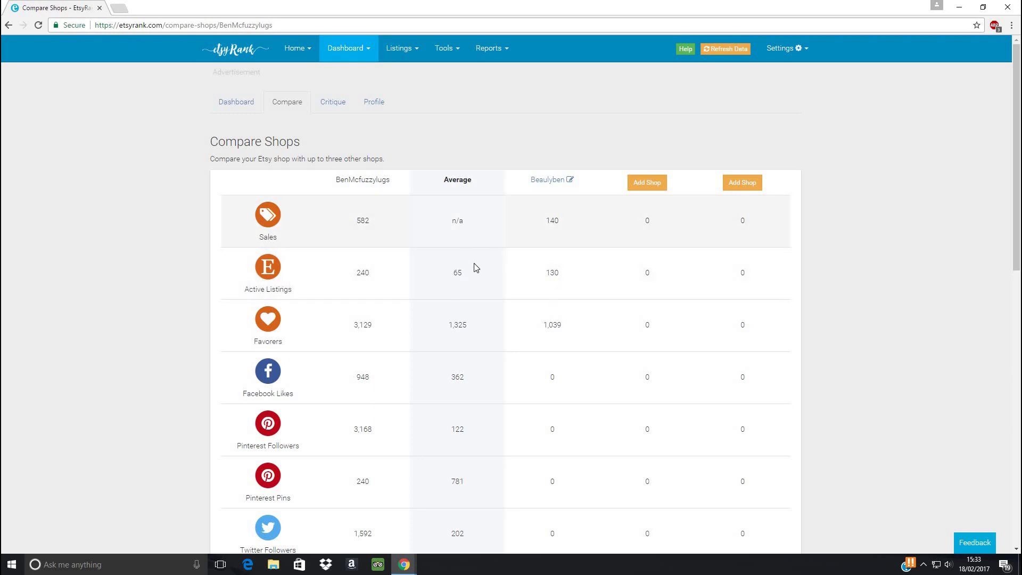
scroll(161, 314, "down", 3)
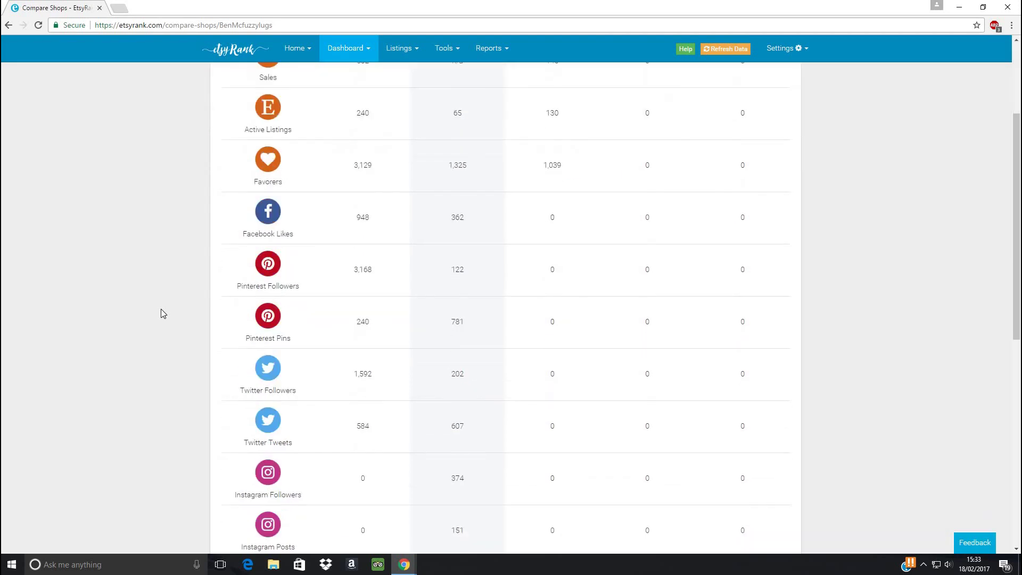
scroll(161, 312, "up", 1)
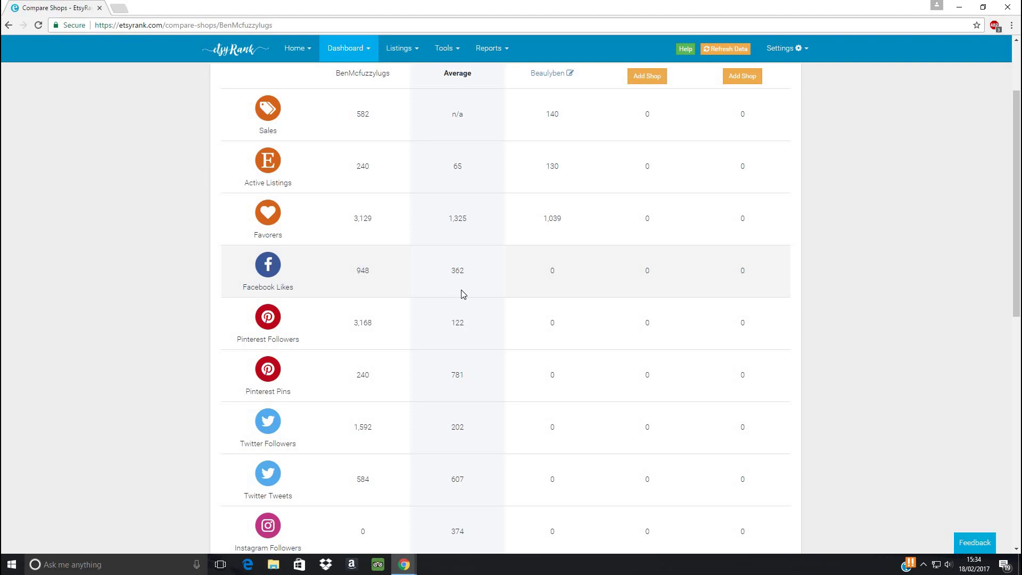
scroll(462, 294, "down", 3)
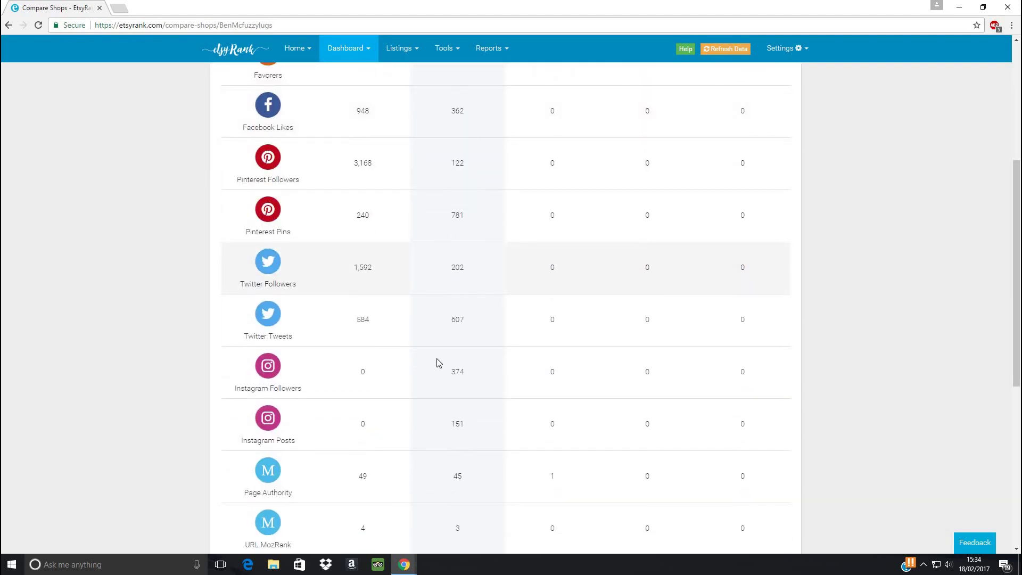
scroll(454, 400, "down", 3)
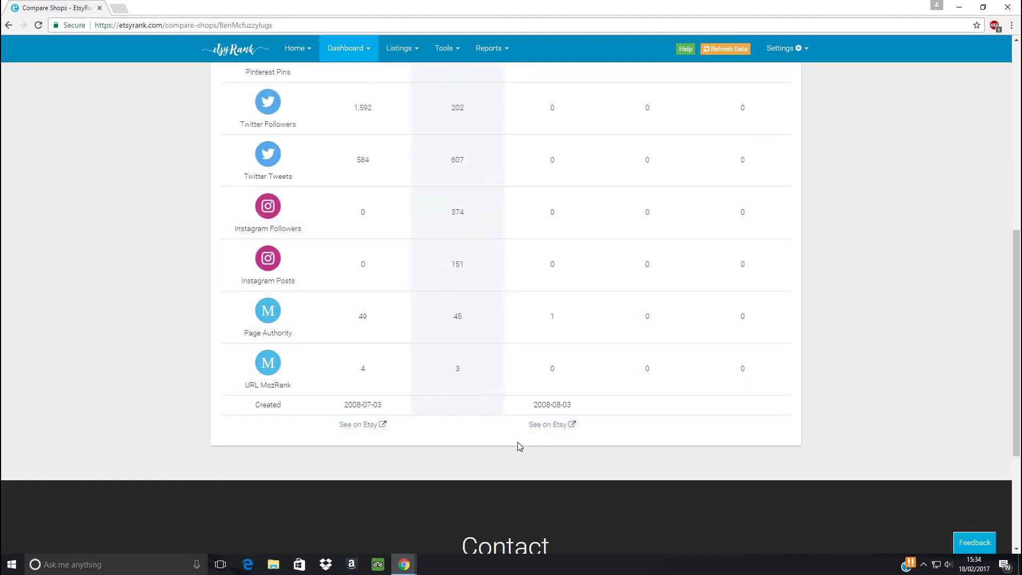
scroll(520, 446, "up", 10)
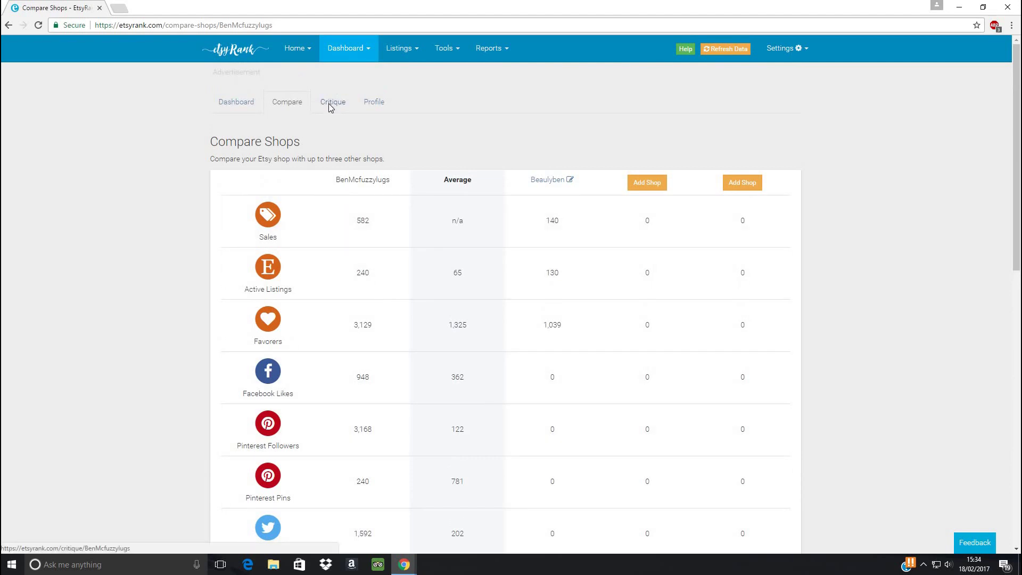
Review the Critique page's 240 vs 65 average listings, Missing Tags items and Social figures
left_click(331, 104)
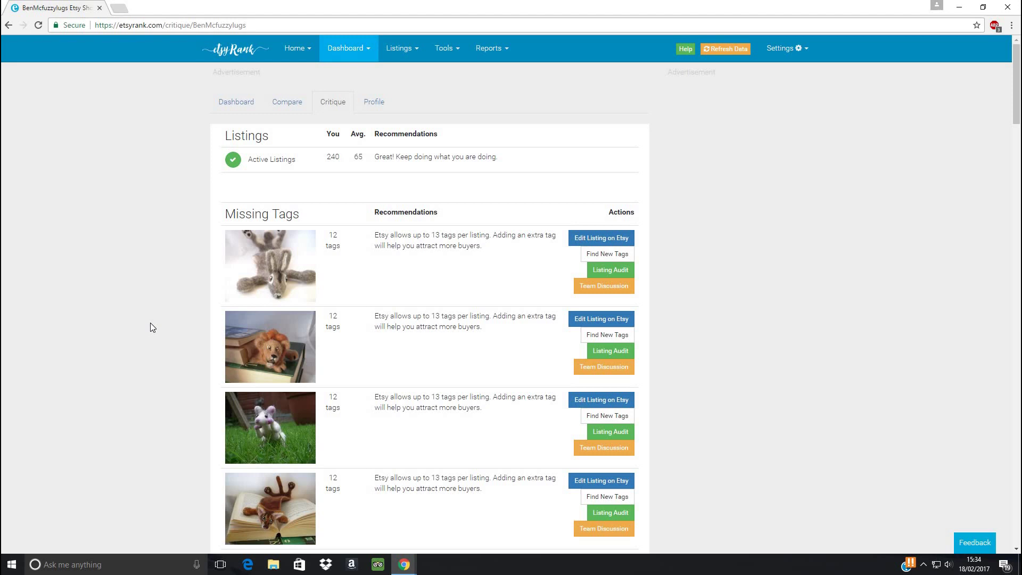
scroll(150, 323, "down", 15)
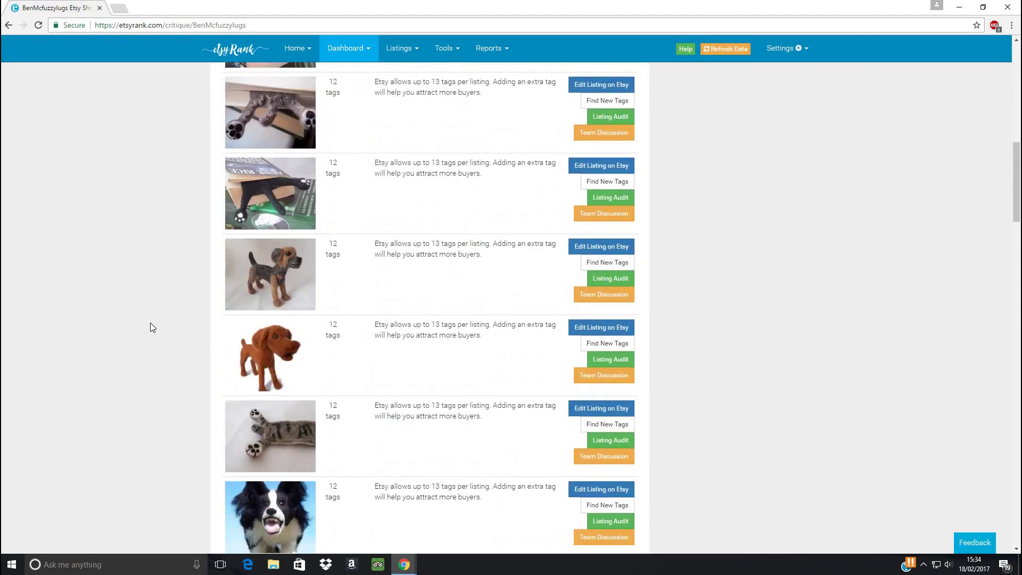
scroll(150, 328, "down", 15)
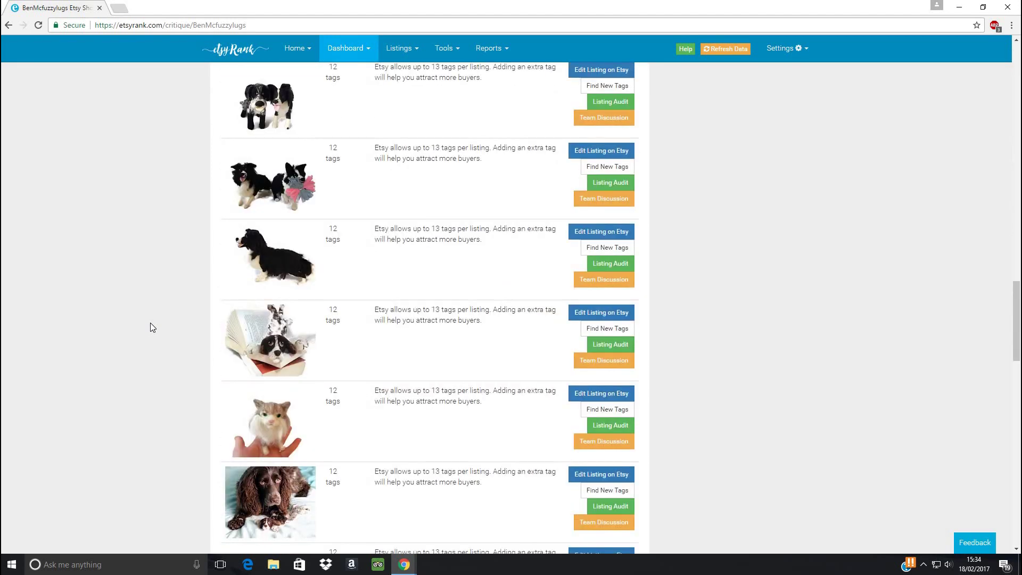
scroll(150, 327, "down", 15)
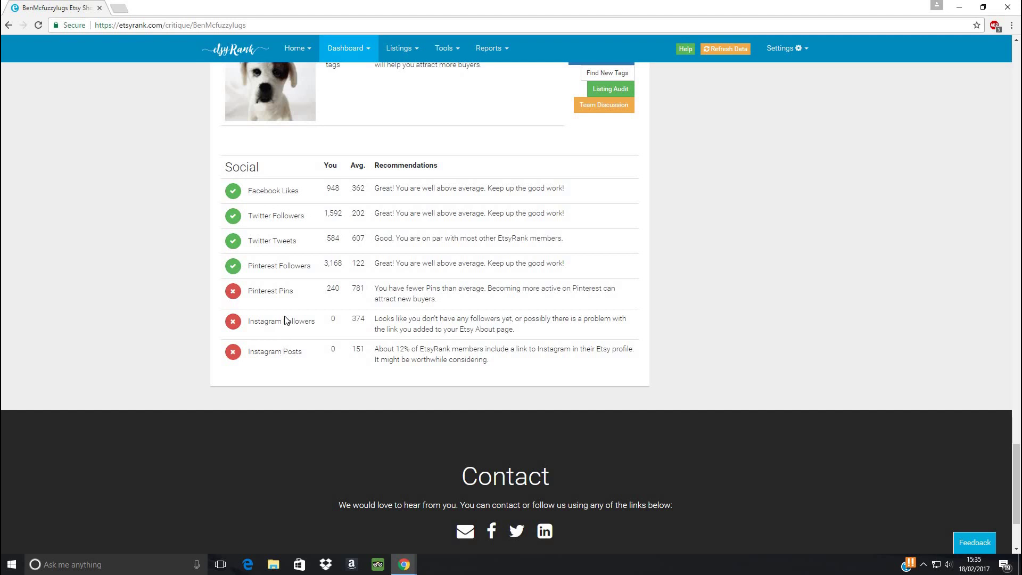
scroll(159, 256, "up", 20)
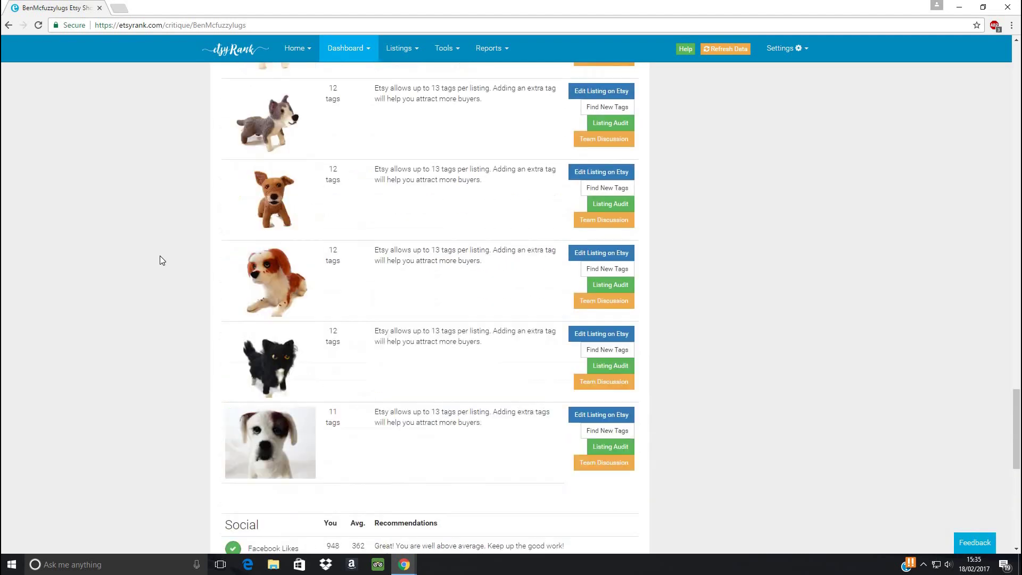
scroll(160, 255, "up", 10)
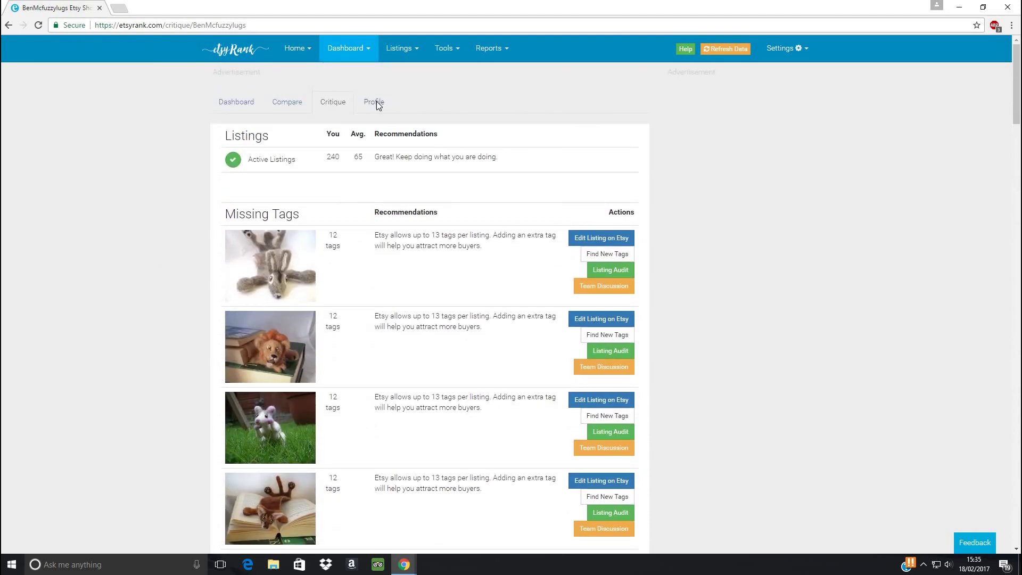
Check that every About, web link and shop policy item on the Profile checklist passes, then open Listings
left_click(376, 102)
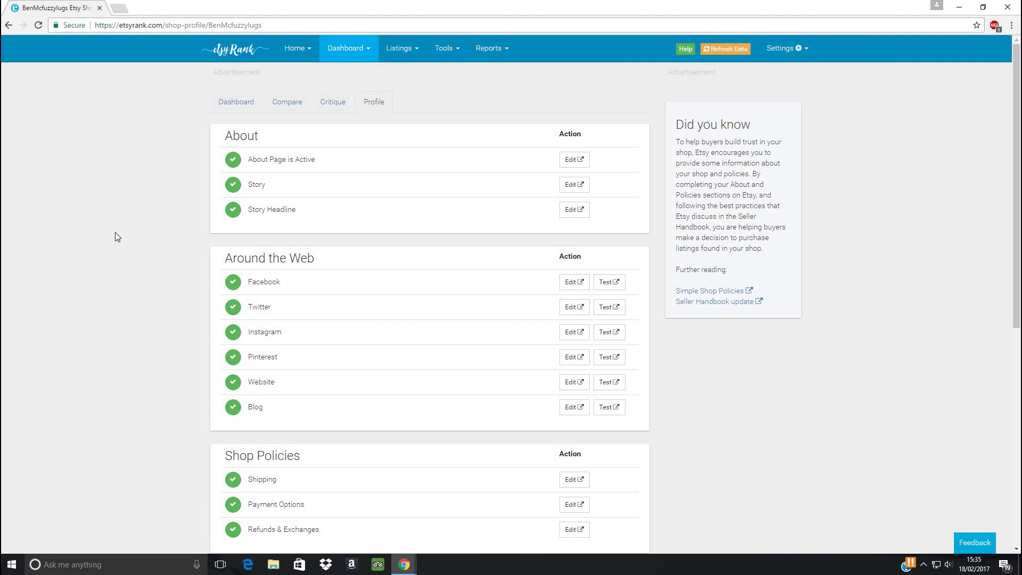
scroll(114, 238, "down", 2)
scroll(114, 238, "up", 2)
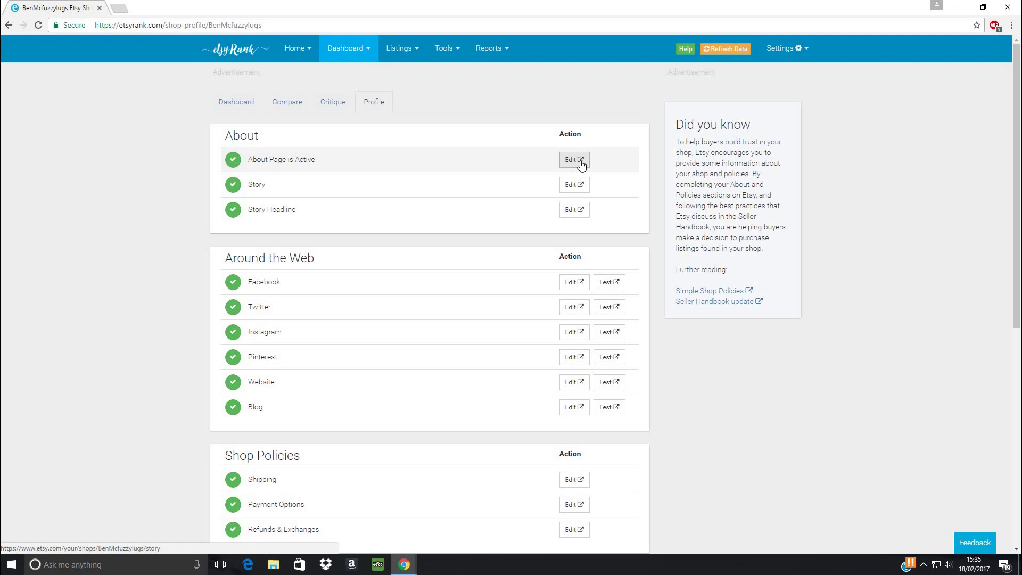
scroll(111, 257, "down", 4)
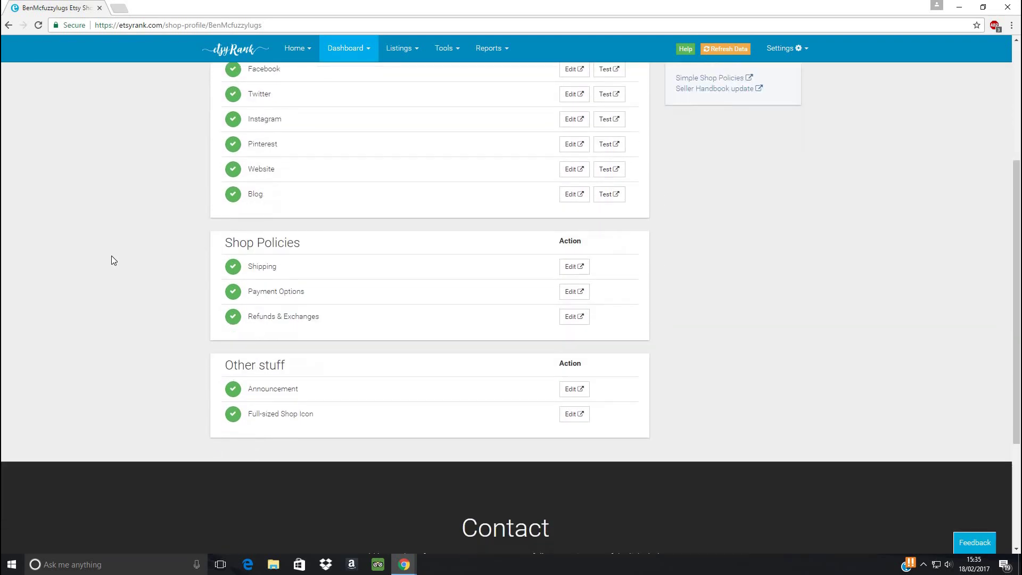
scroll(114, 259, "up", 1)
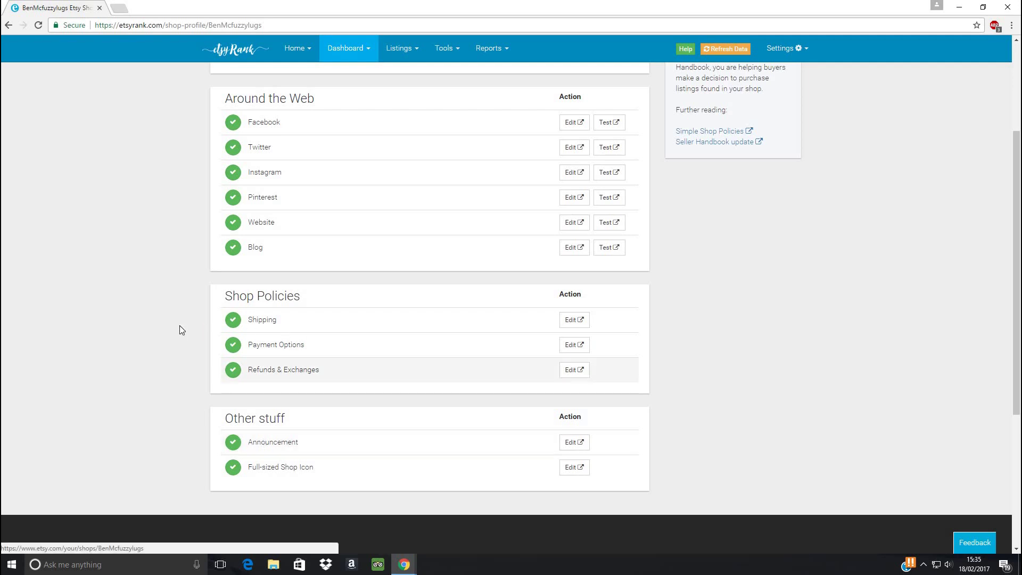
scroll(180, 327, "up", 1)
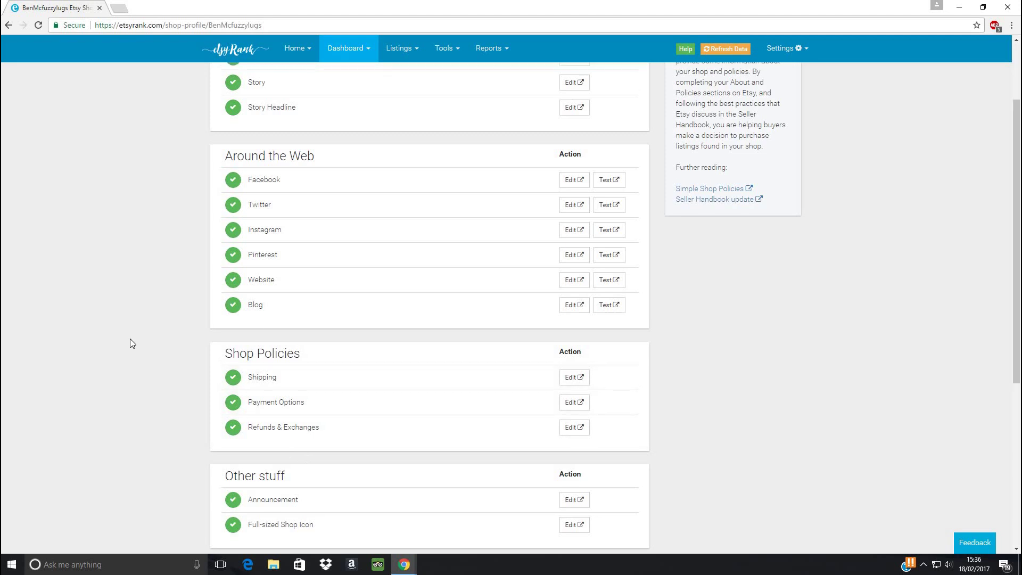
scroll(130, 338, "up", 2)
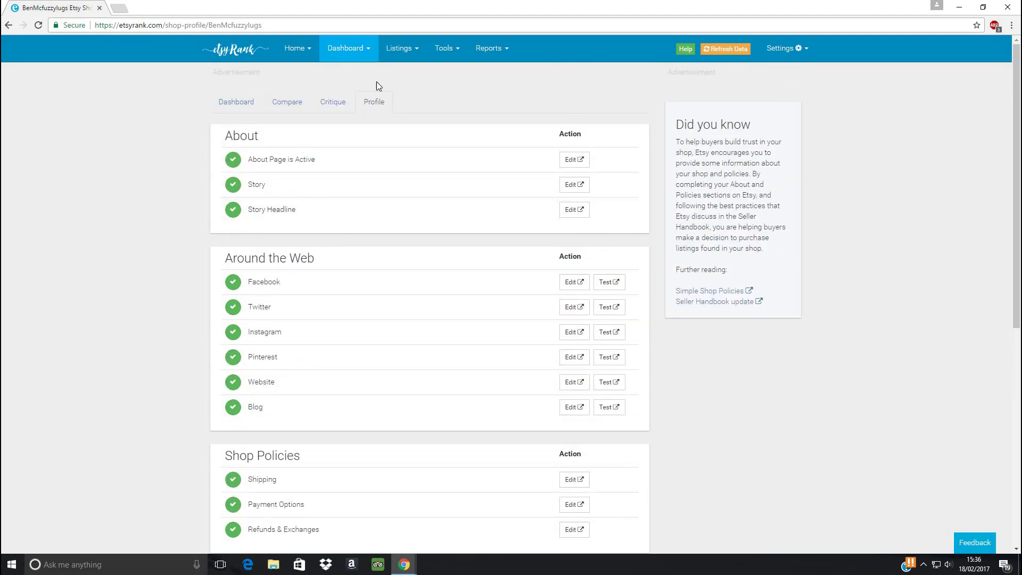
left_click(396, 49)
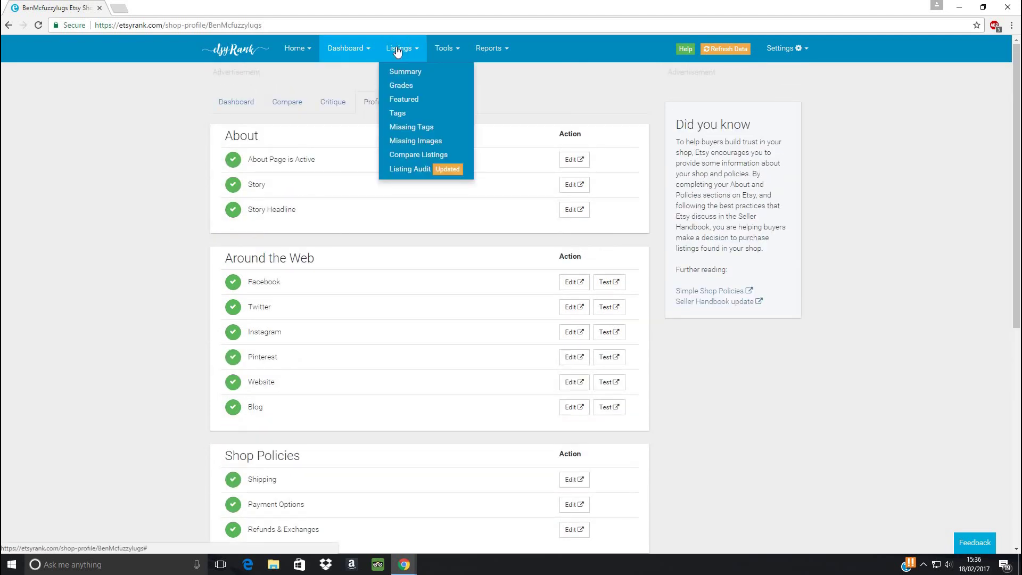
Open the Listings Summary showing 240 listings, grade B and 112,087 views
left_click(401, 74)
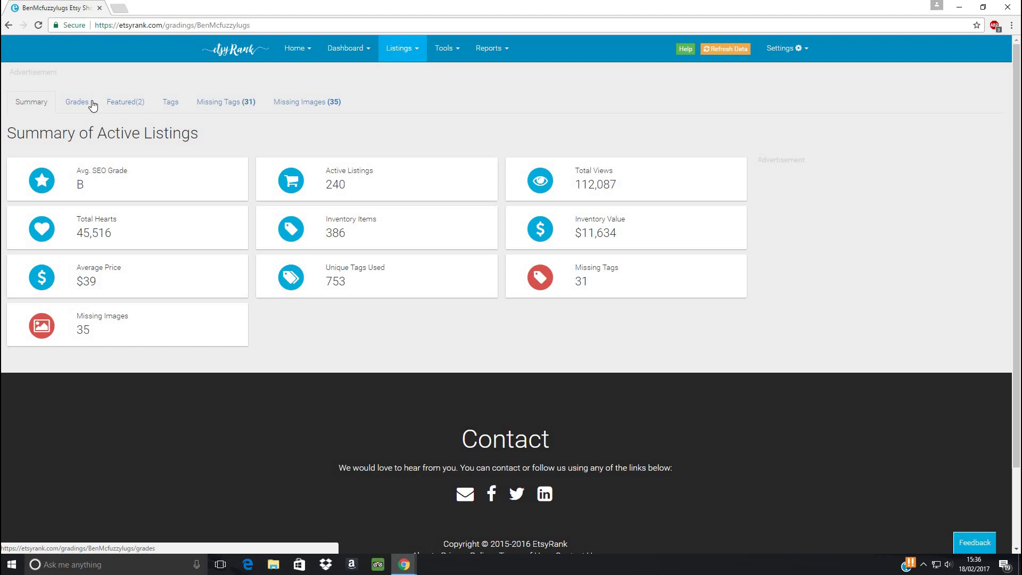
Show the Grades page with its keyword competition colour key and per-listing grades
left_click(72, 102)
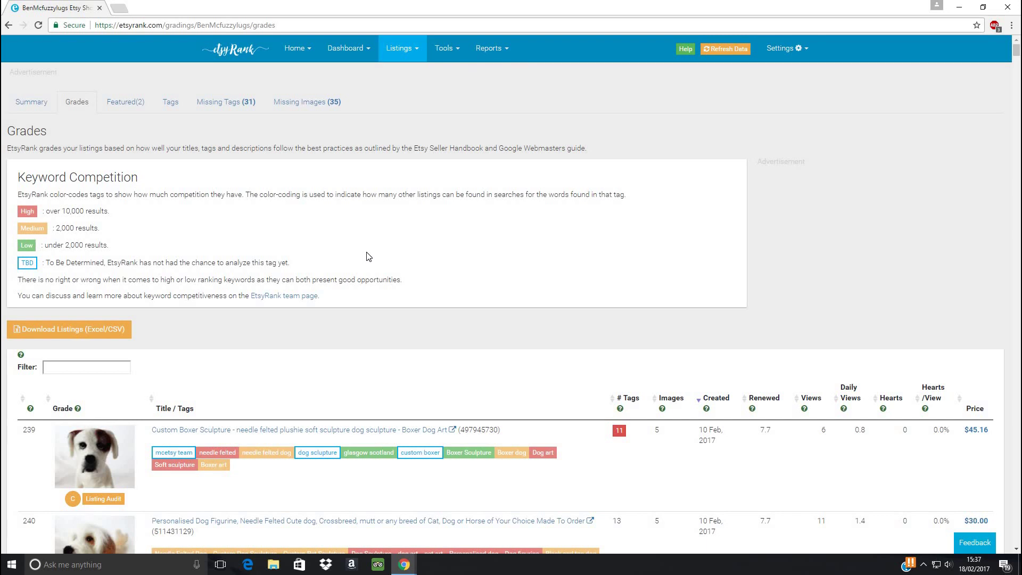
scroll(366, 256, "down", 1)
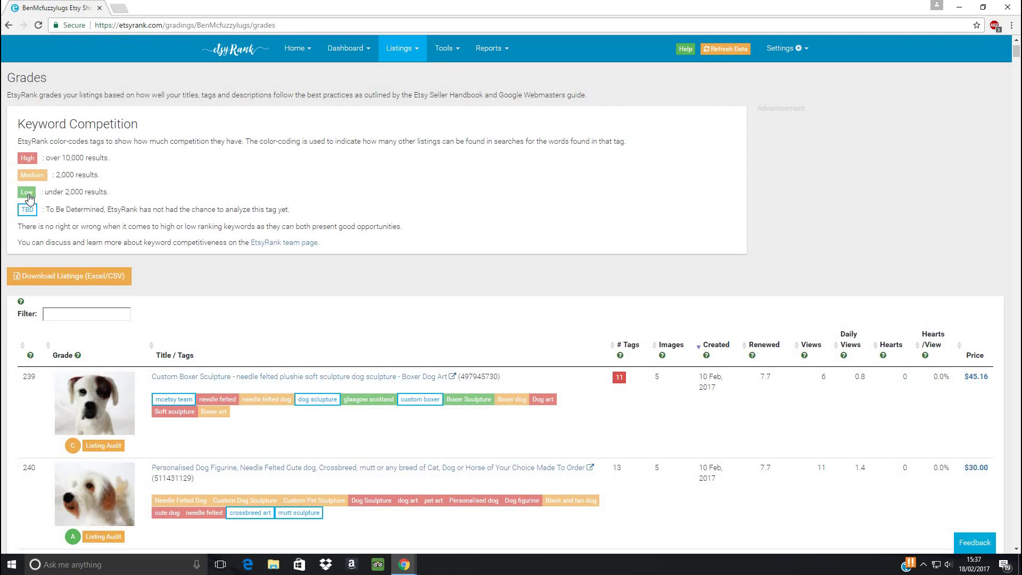
Find the Great Dane sculpture graded A and open its Listing Audit
scroll(29, 198, "down", 4)
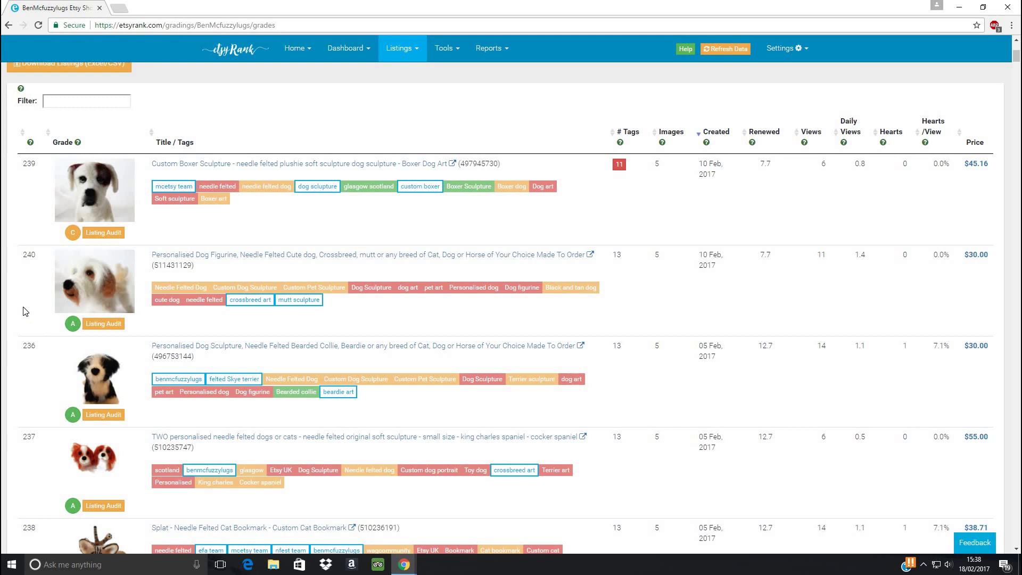
scroll(23, 312, "down", 10)
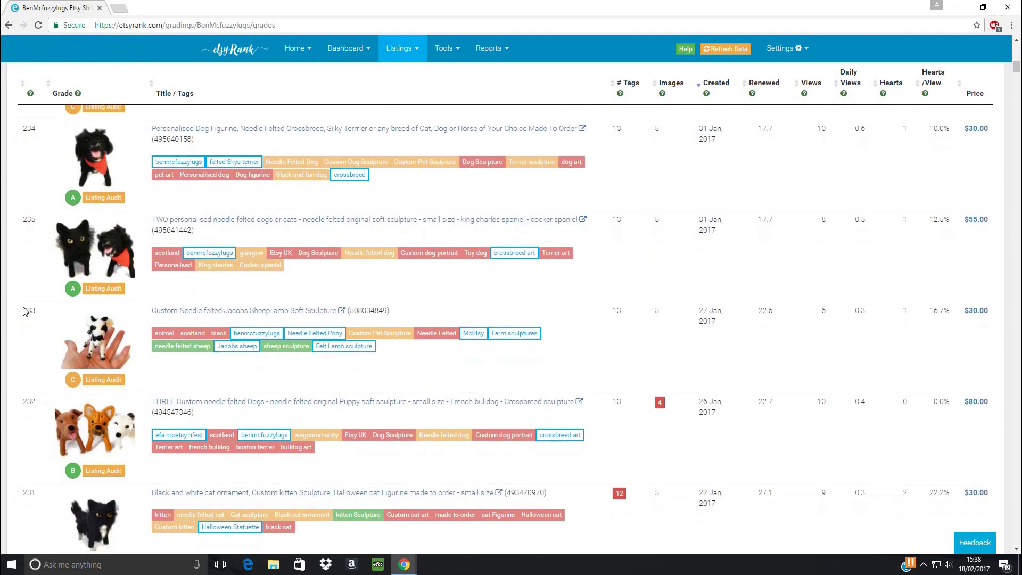
scroll(23, 311, "down", 5)
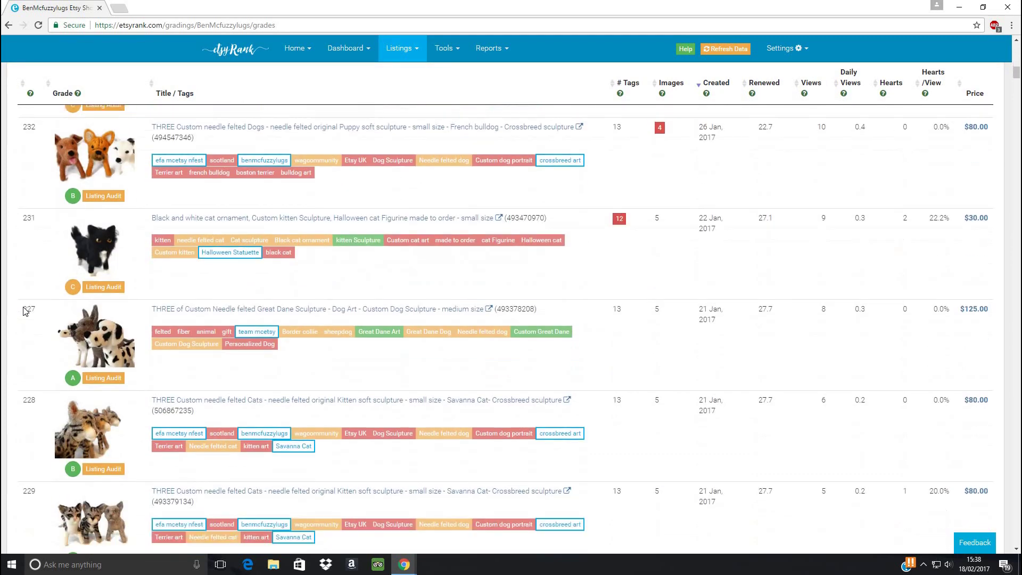
scroll(24, 312, "down", 1)
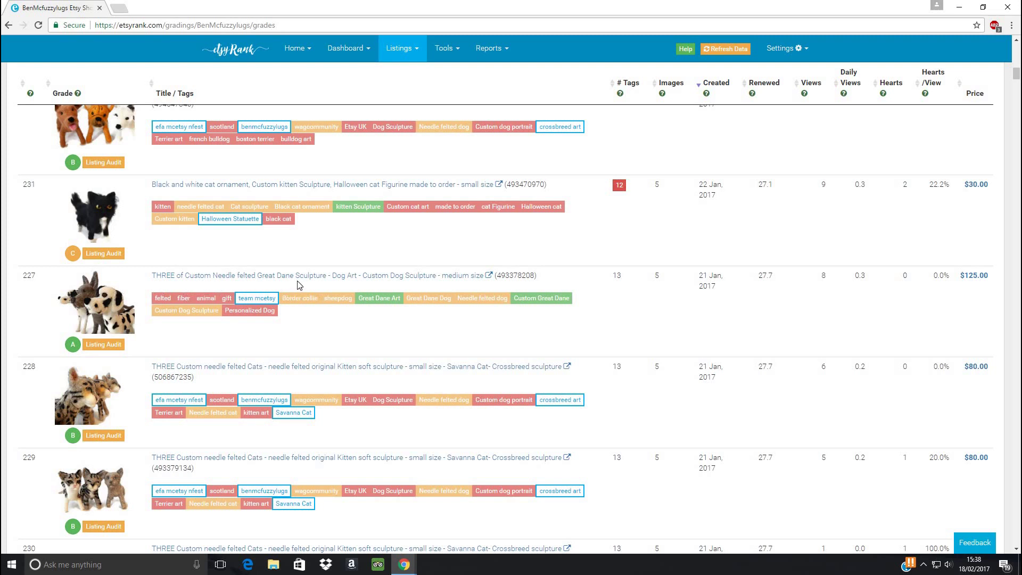
left_click(110, 345)
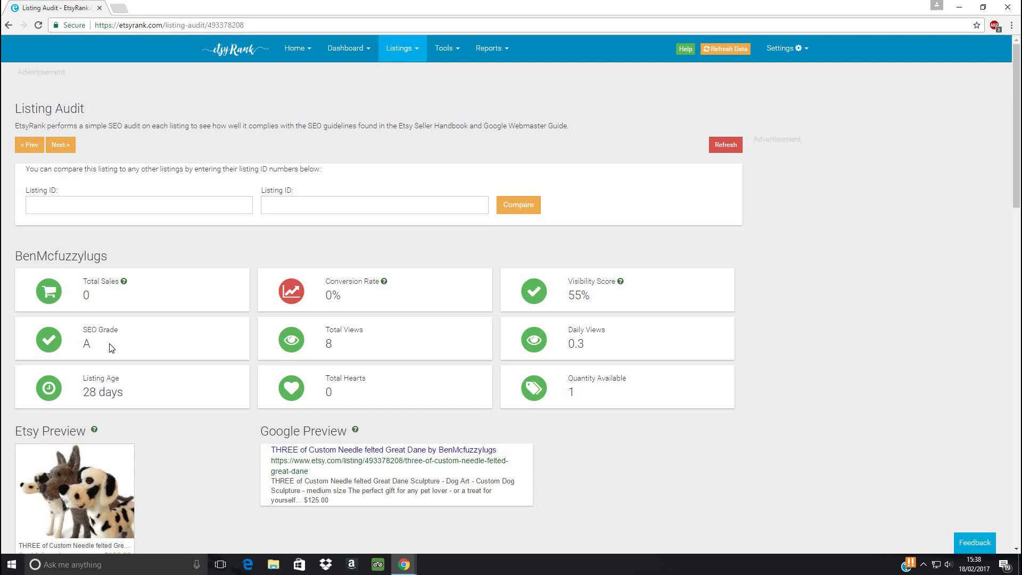
Read the Visibility Score help and confirm the 98-character title, 1674-character description and 13 tags pass
scroll(114, 345, "down", 2)
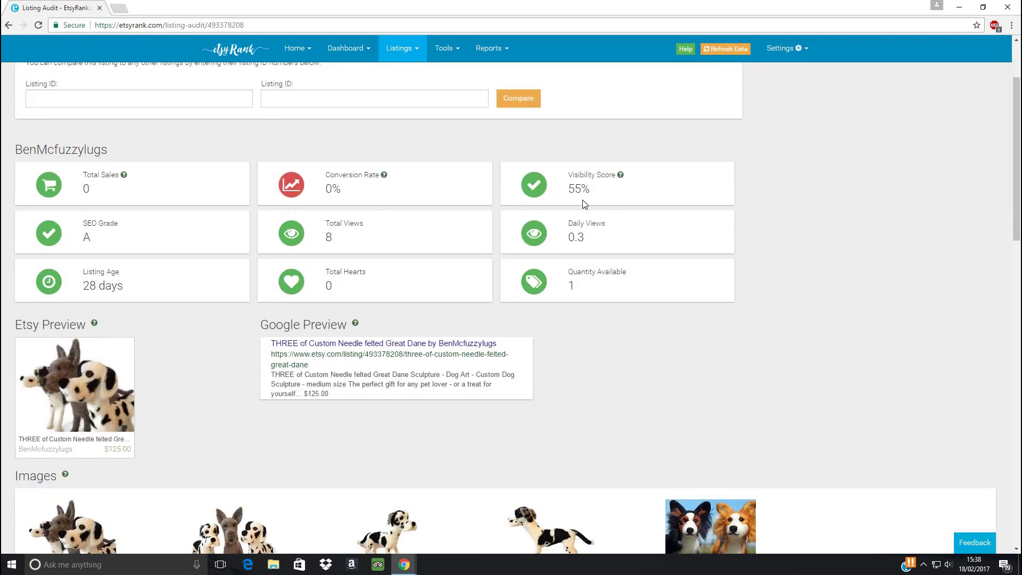
scroll(172, 318, "down", 1)
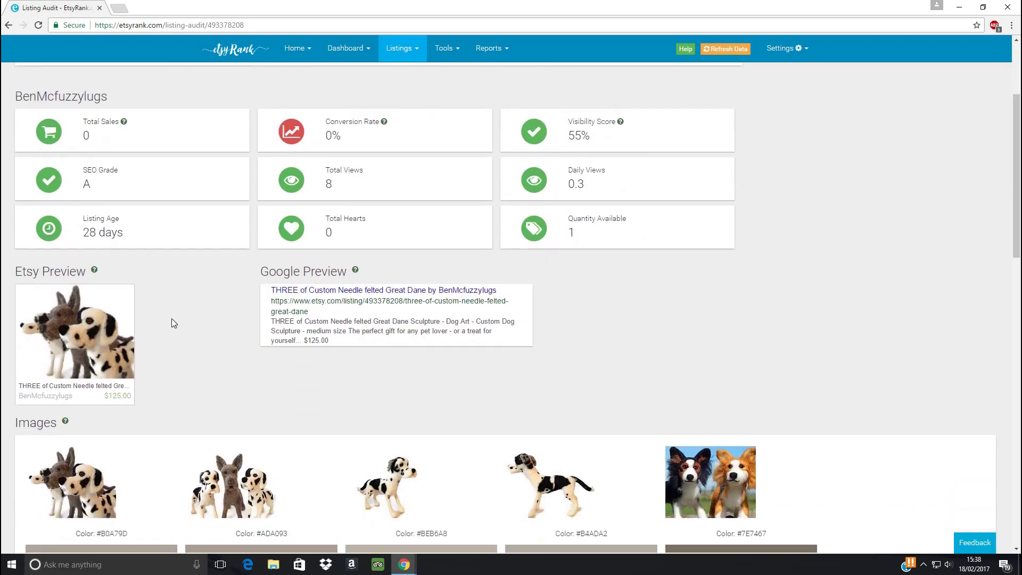
scroll(101, 381, "up", 1)
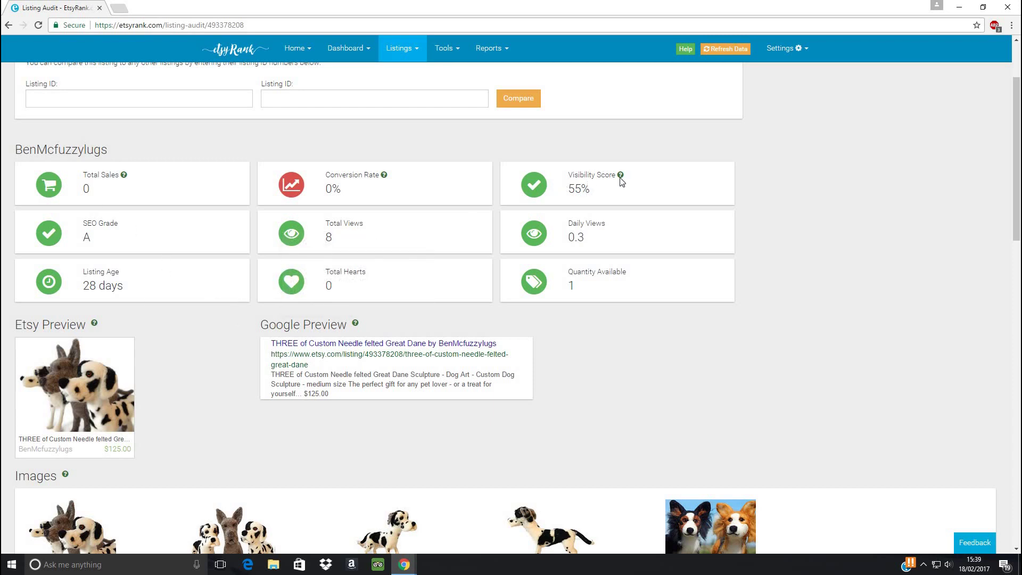
mouse_move(624, 179)
scroll(235, 380, "down", 2)
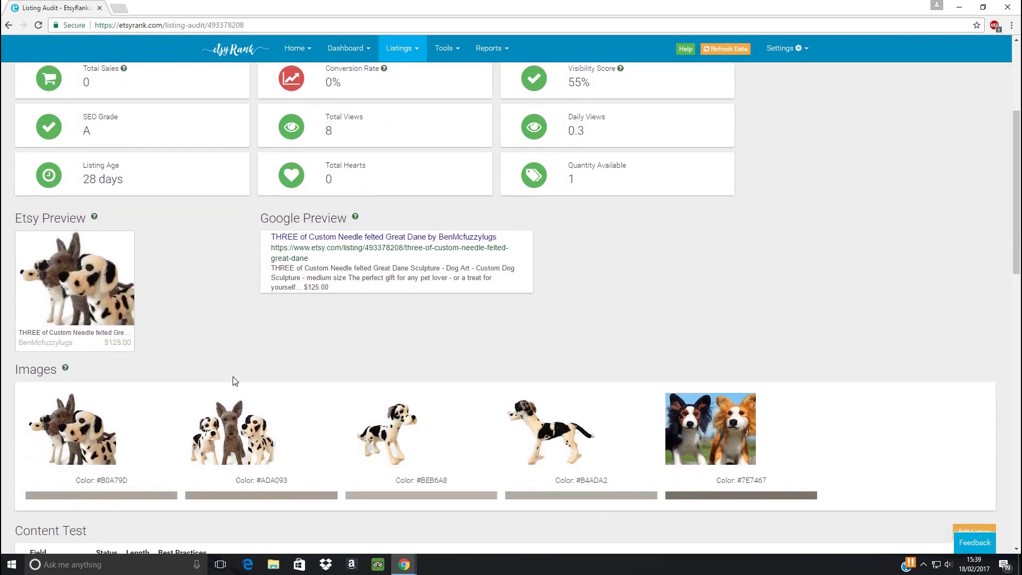
scroll(232, 377, "down", 5)
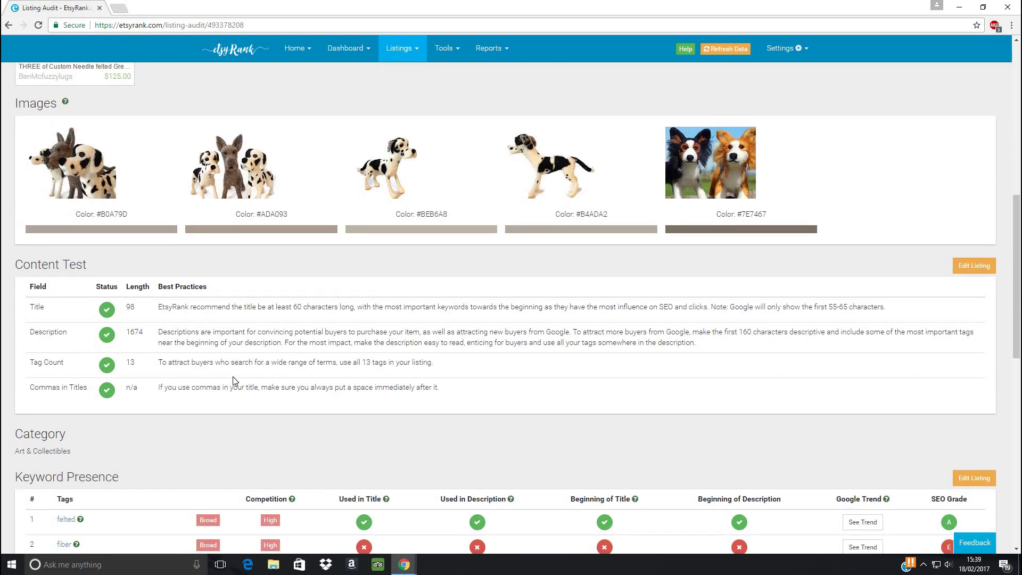
scroll(119, 294, "down", 2)
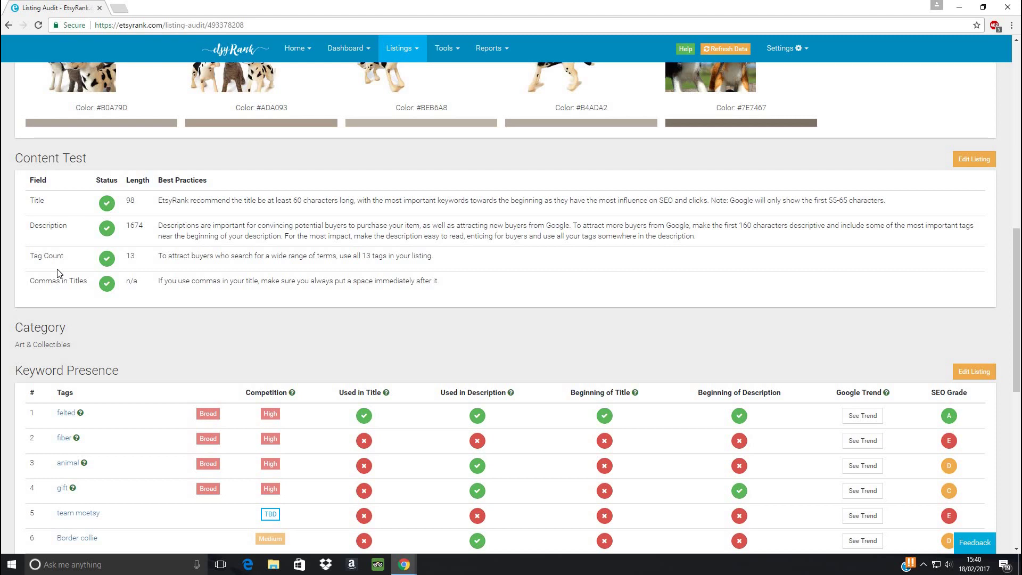
Scroll to the Keyword Presence table showing VIP tags like Great Dane Art at A
scroll(59, 273, "down", 5)
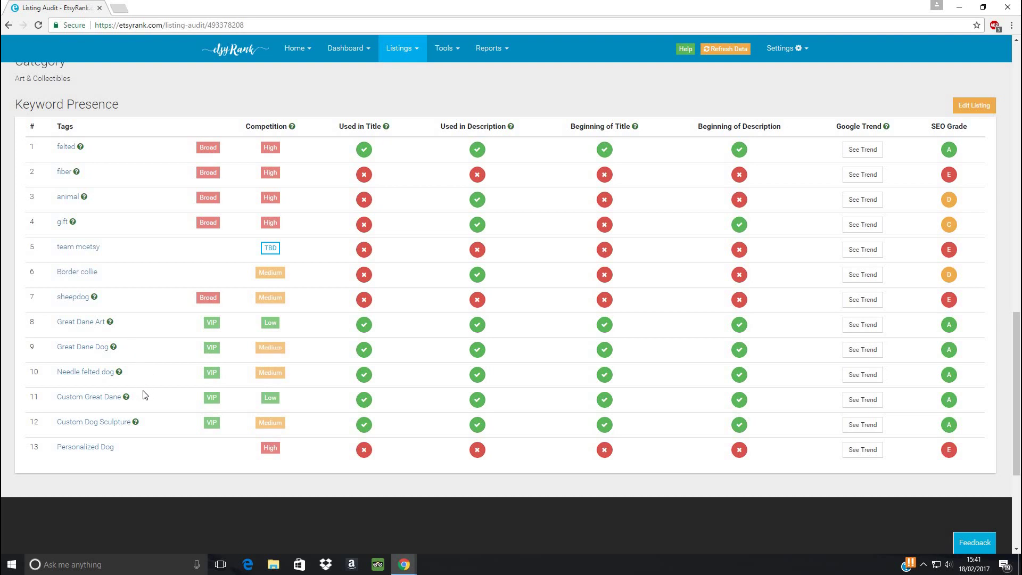
Look up the Custom Great Dane keyword from the Keyword Presence table
left_click(94, 398)
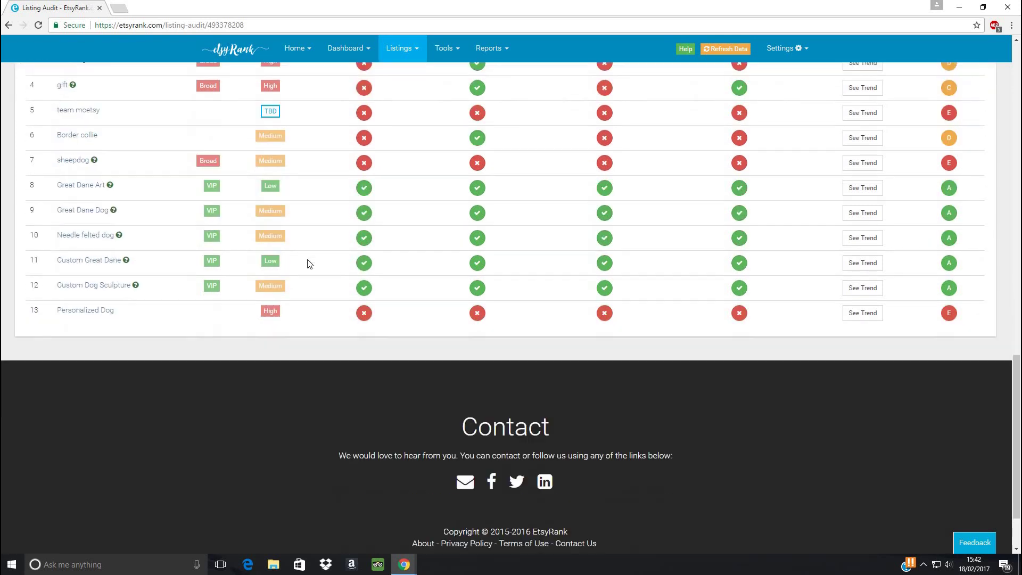
Leave the Great Dane listing audit and return to the EtsyRank Grades page
scroll(309, 263, "down", 3)
scroll(734, 118, "up", 4)
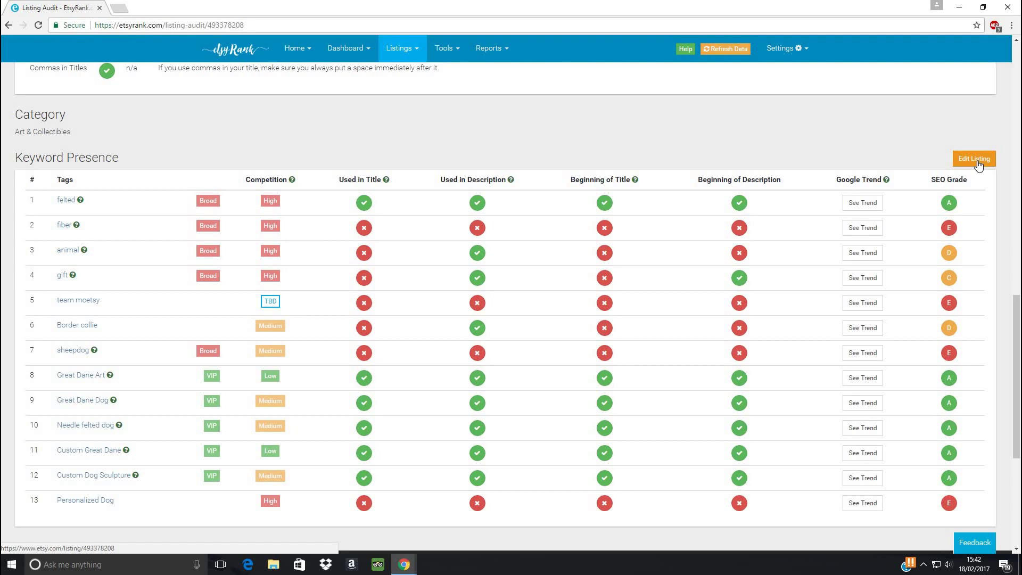
scroll(978, 165, "up", 20)
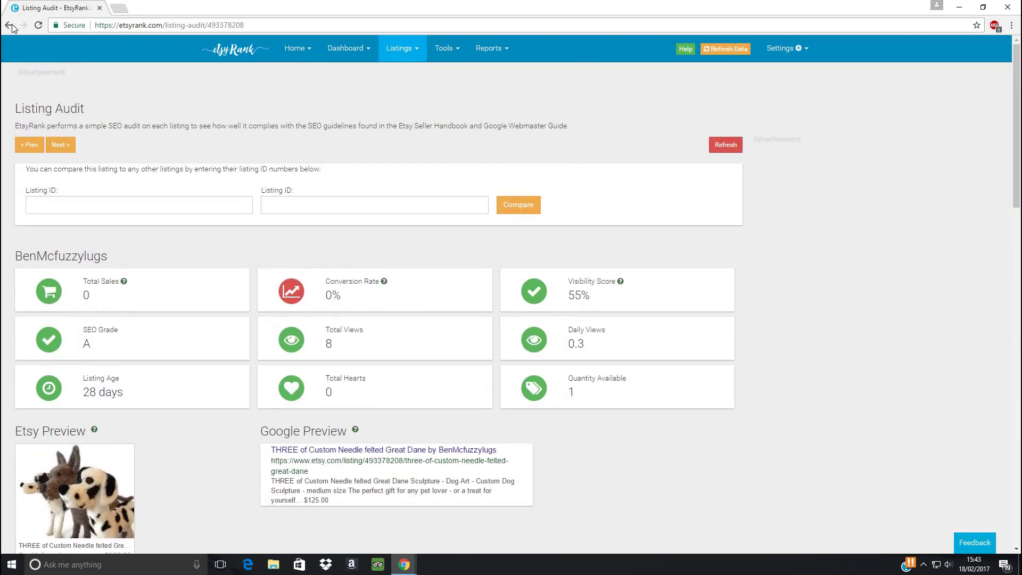
left_click(9, 25)
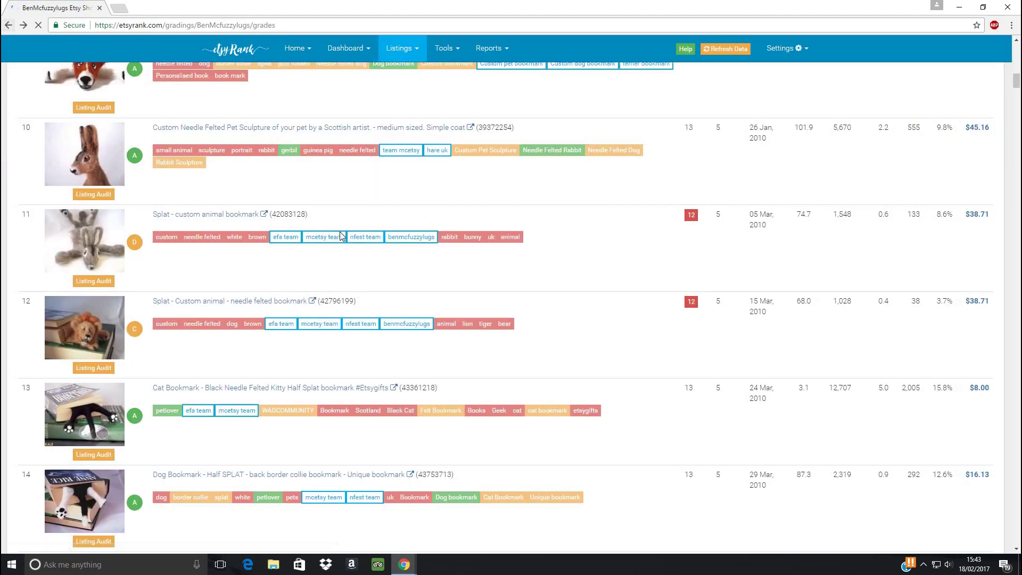
Scroll the Grades table to listing 214, the C-graded Personalised Dog Sculpture
scroll(360, 246, "up", 5)
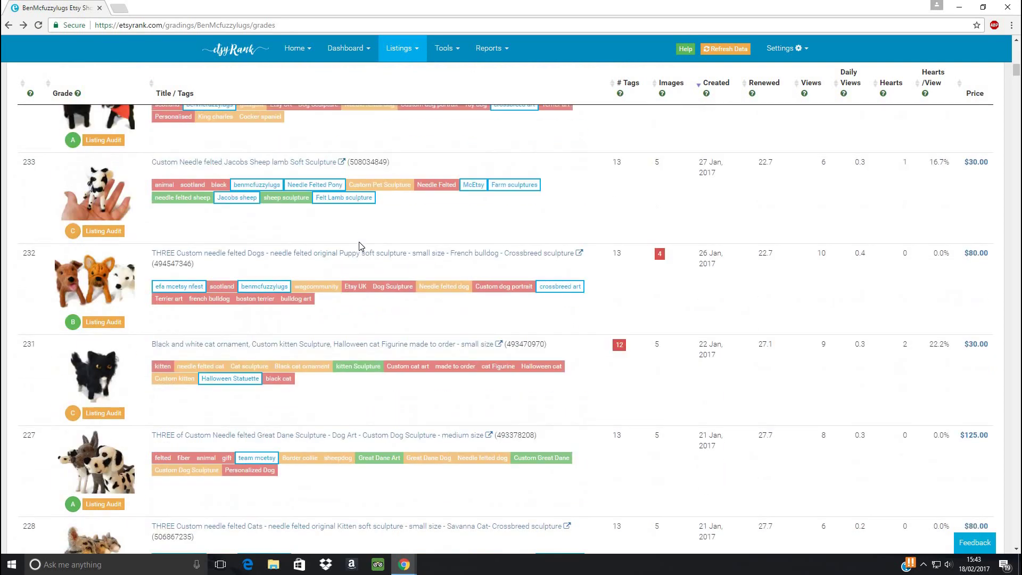
scroll(360, 247, "up", 5)
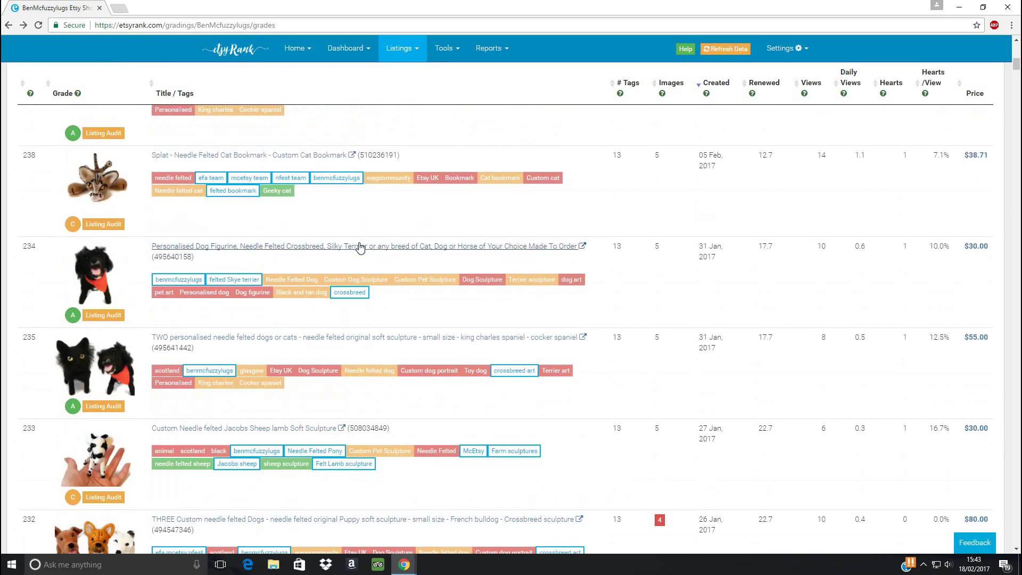
scroll(360, 246, "up", 3)
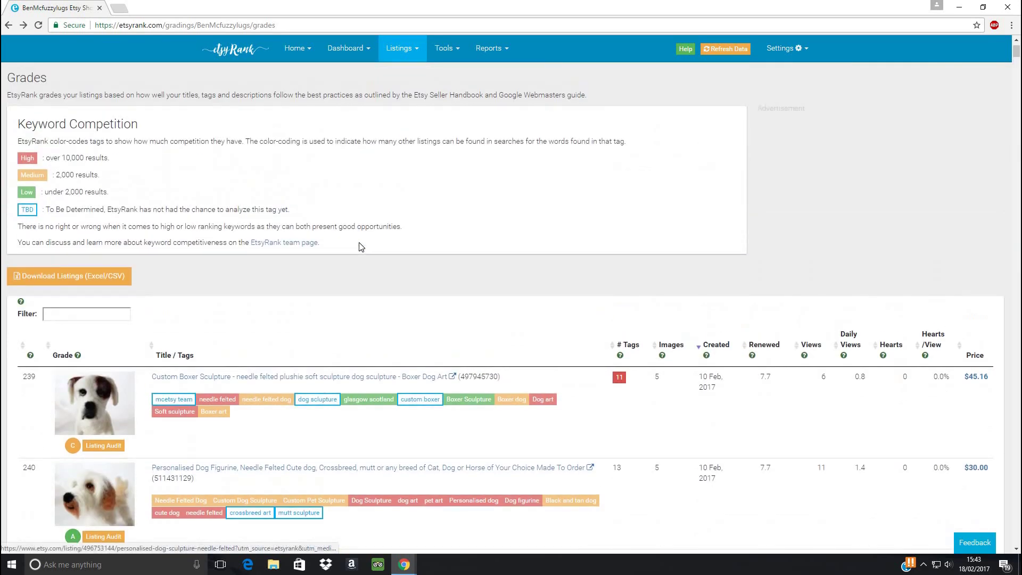
scroll(360, 246, "down", 12)
scroll(361, 247, "down", 14)
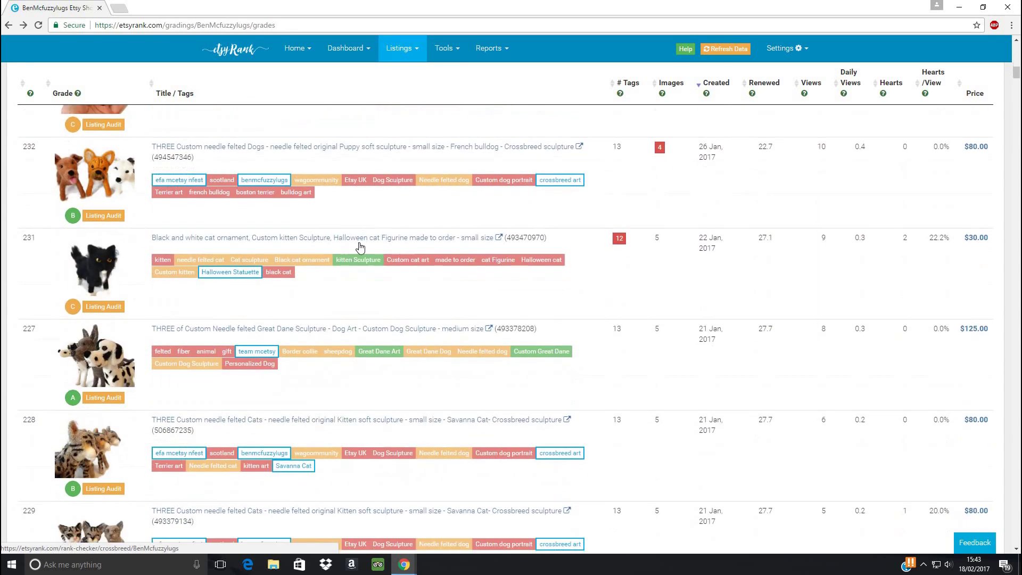
scroll(361, 246, "down", 7)
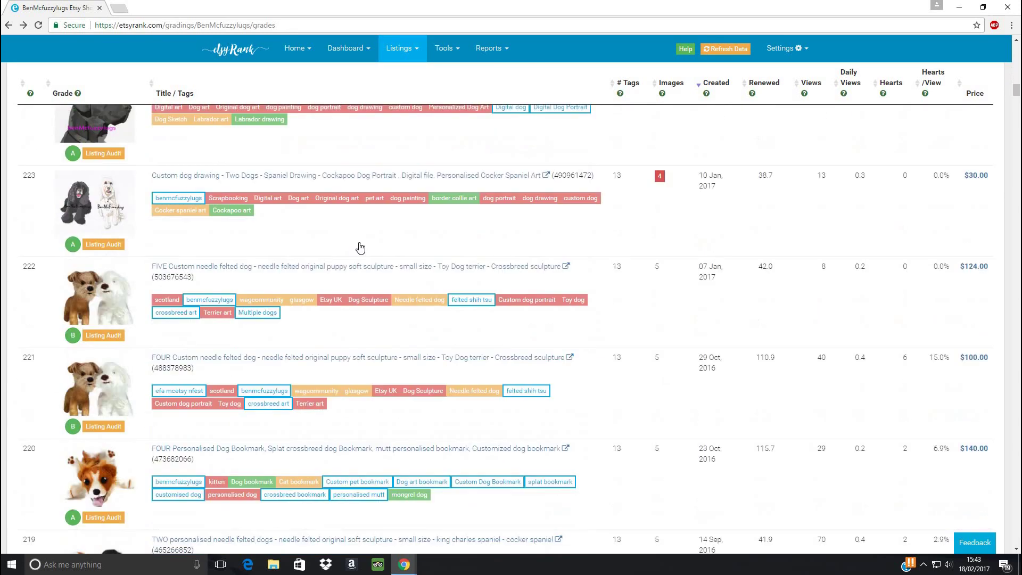
scroll(360, 246, "down", 5)
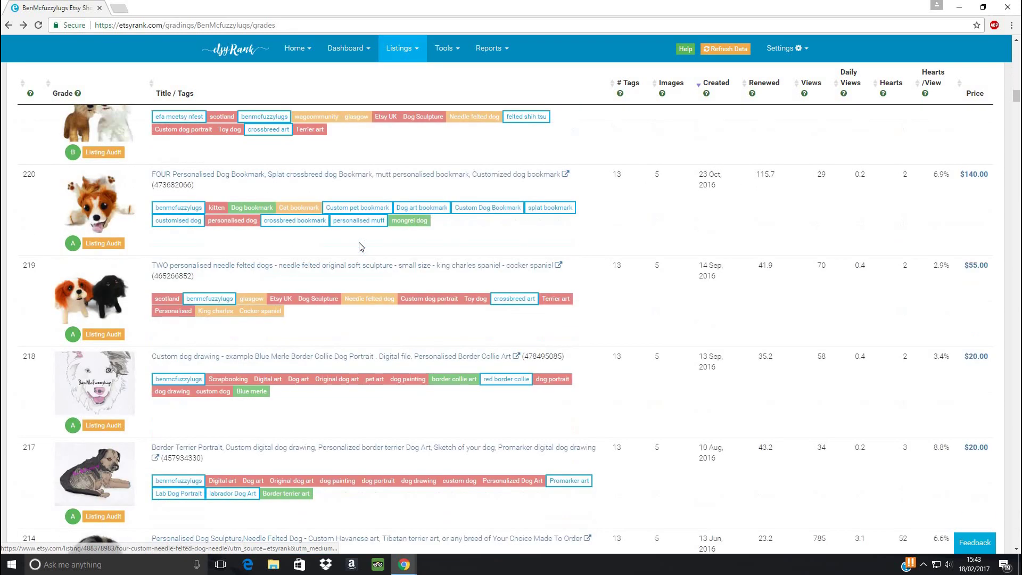
scroll(360, 247, "down", 2)
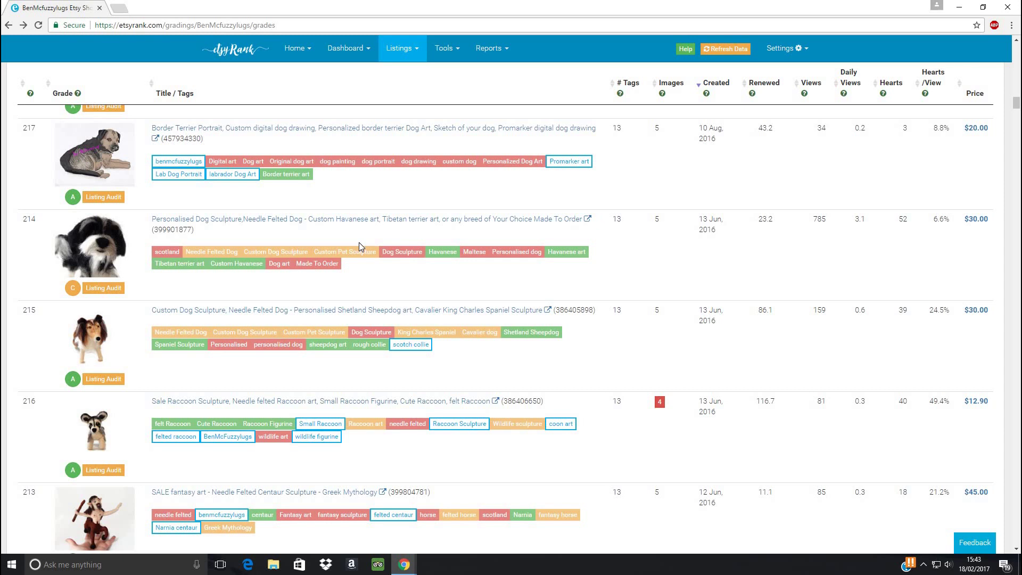
Open the Personalised Dog Sculpture audit and scroll to its Content Test and Keyword Presence tables
left_click(110, 286)
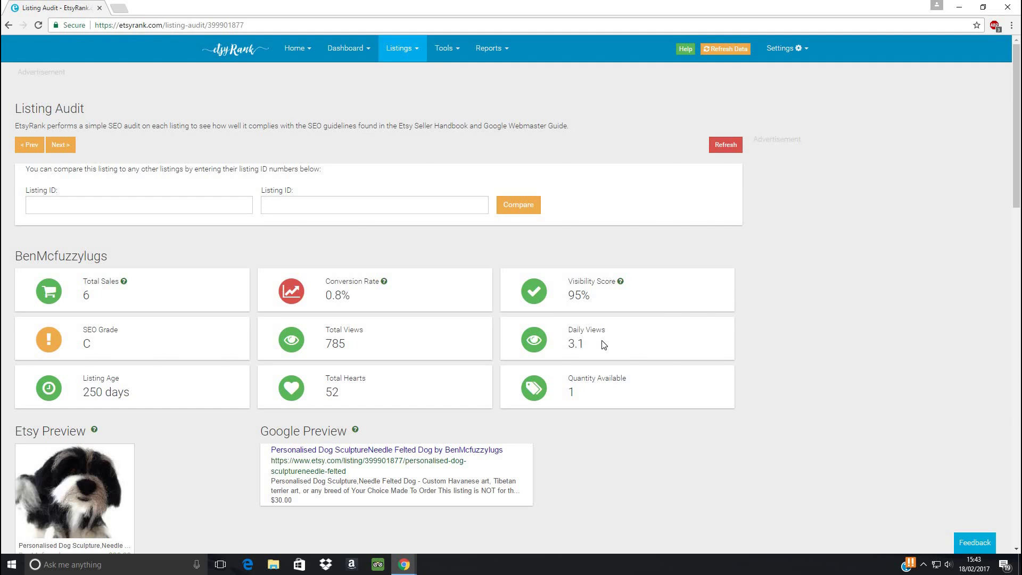
scroll(604, 345, "down", 6)
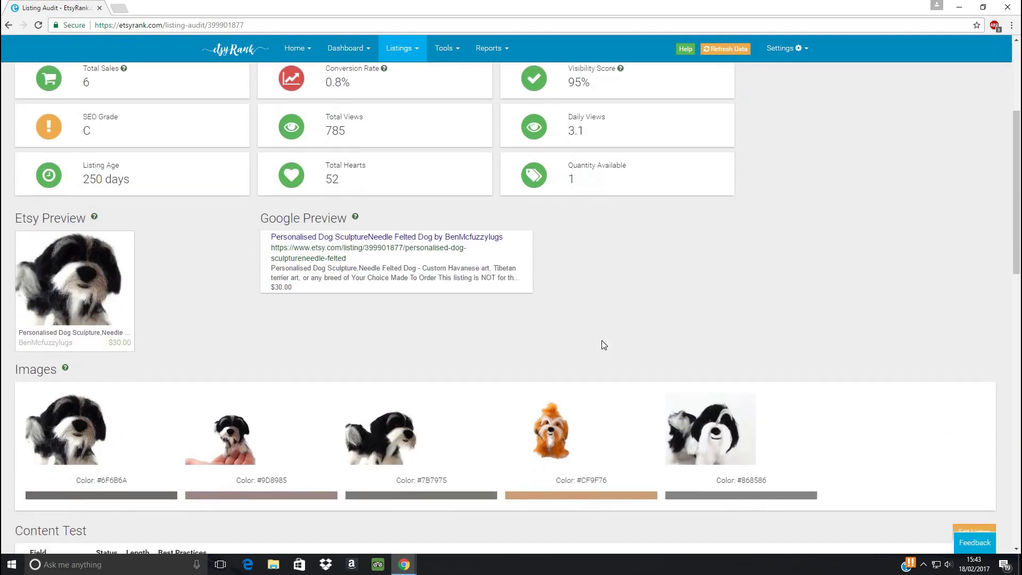
scroll(489, 264, "down", 5)
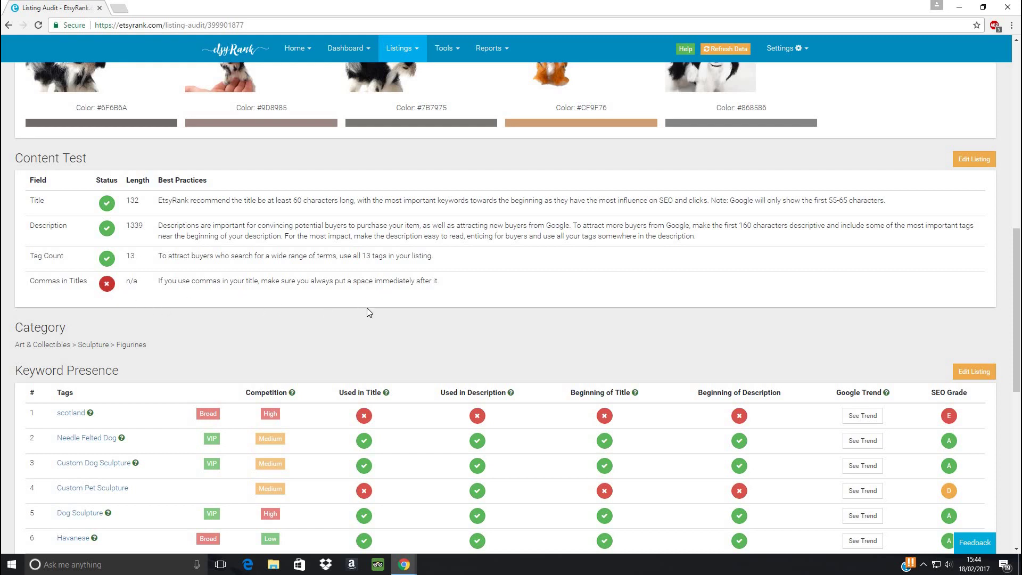
Review the dog sculpture audit's stats, Content Test results and Keyword Presence tag grades
scroll(366, 308, "up", 8)
scroll(368, 311, "up", 3)
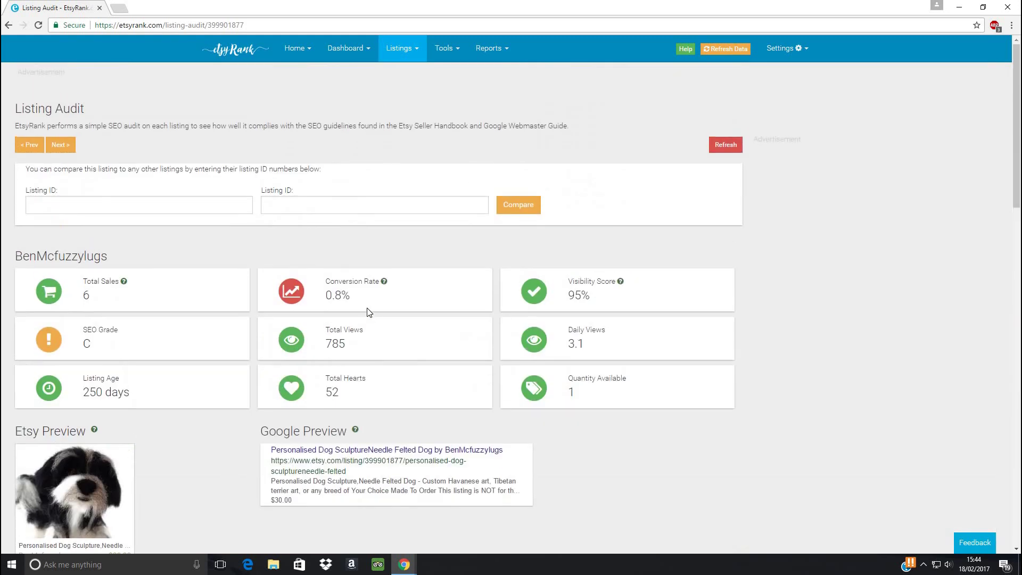
scroll(370, 312, "down", 4)
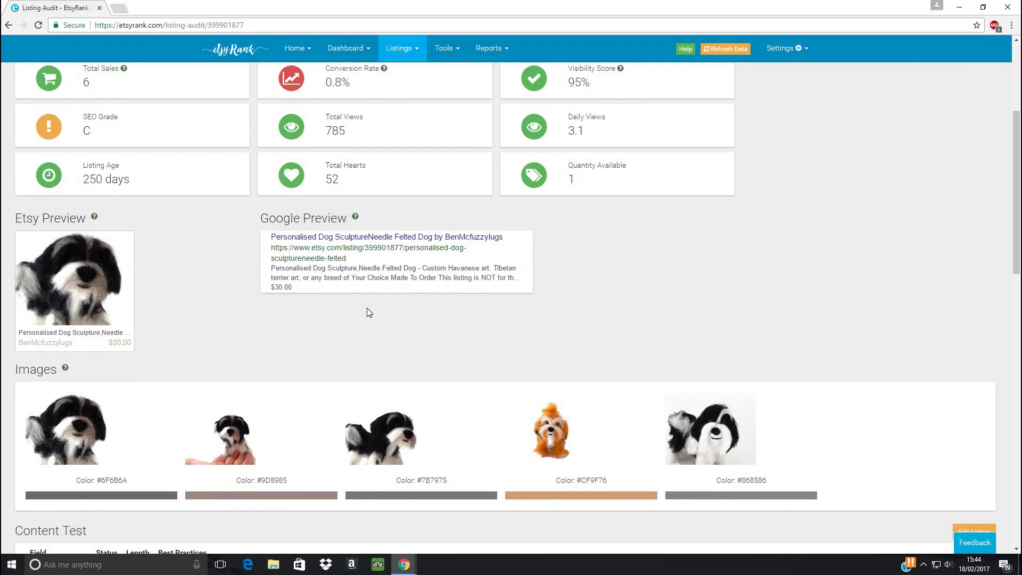
scroll(370, 312, "down", 3)
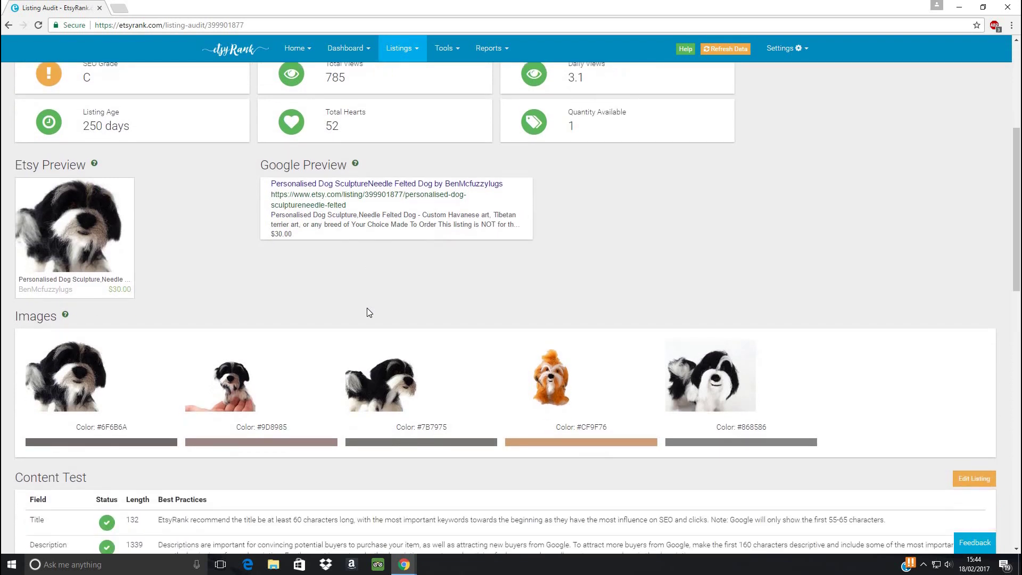
scroll(368, 309, "down", 3)
scroll(362, 277, "up", 4)
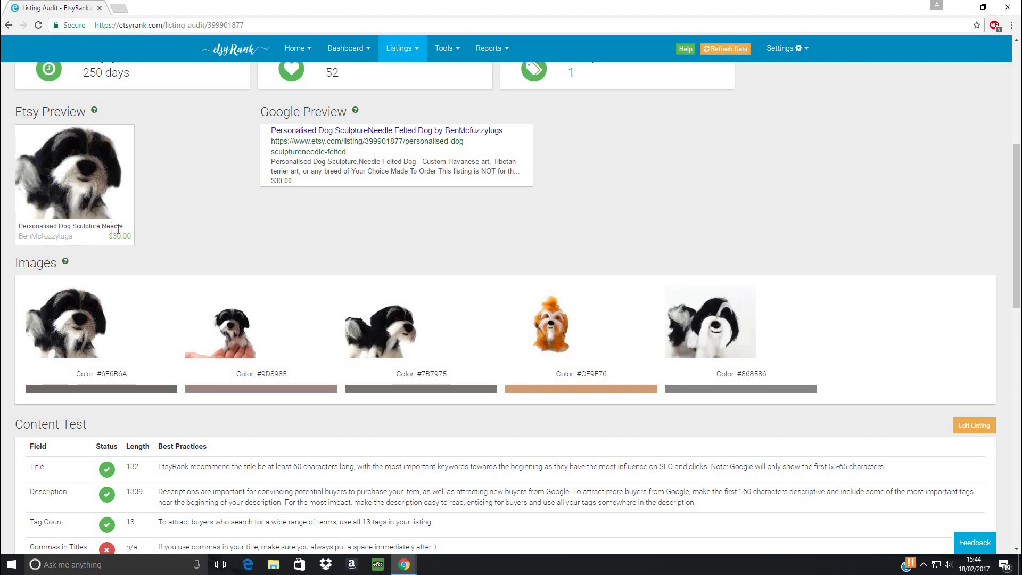
scroll(211, 289, "down", 4)
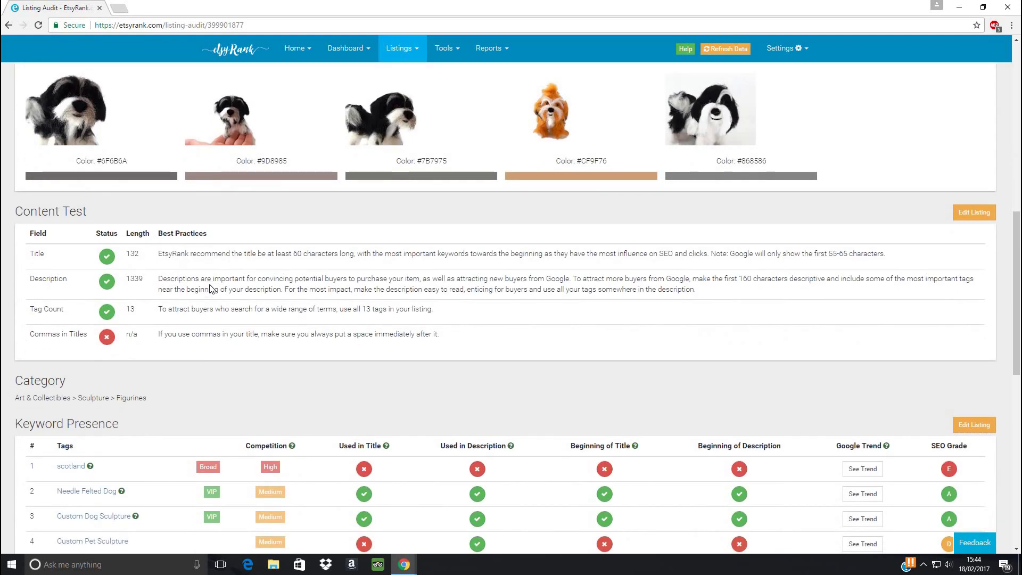
scroll(209, 288, "down", 6)
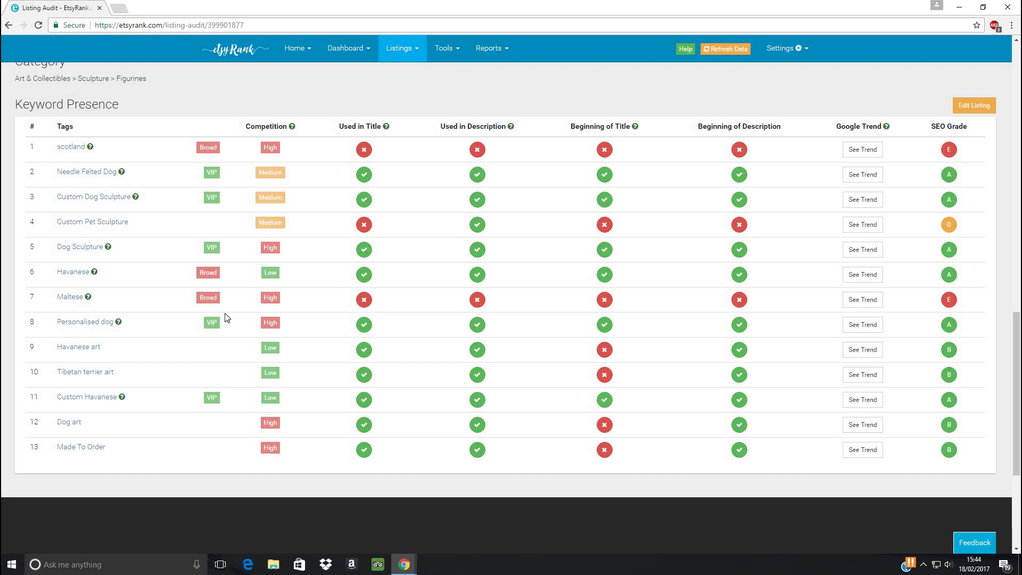
scroll(225, 317, "up", 3)
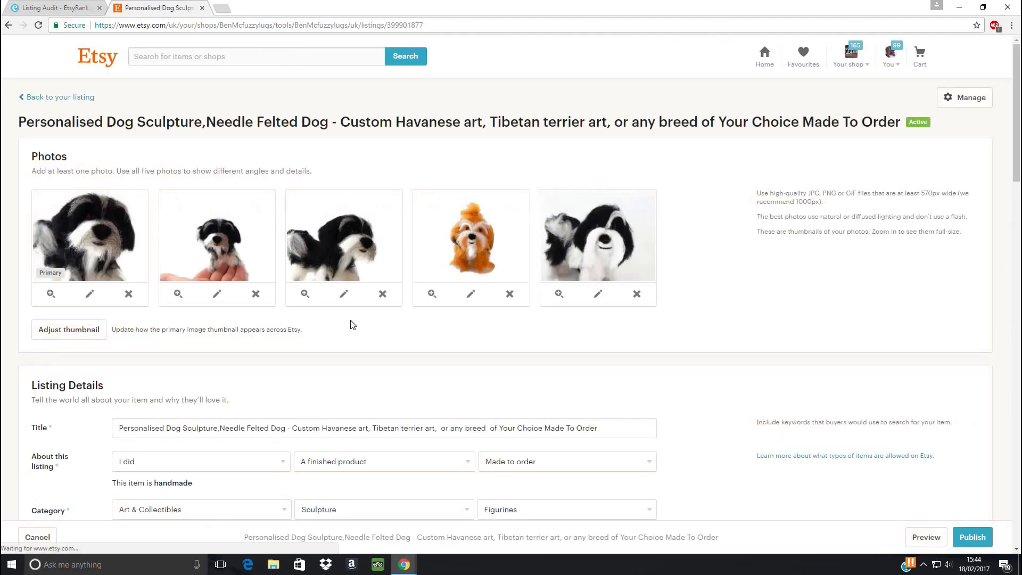
Add a space after 'Sculpture,' in the Etsy title, publish, and close the tab
scroll(299, 330, "down", 2)
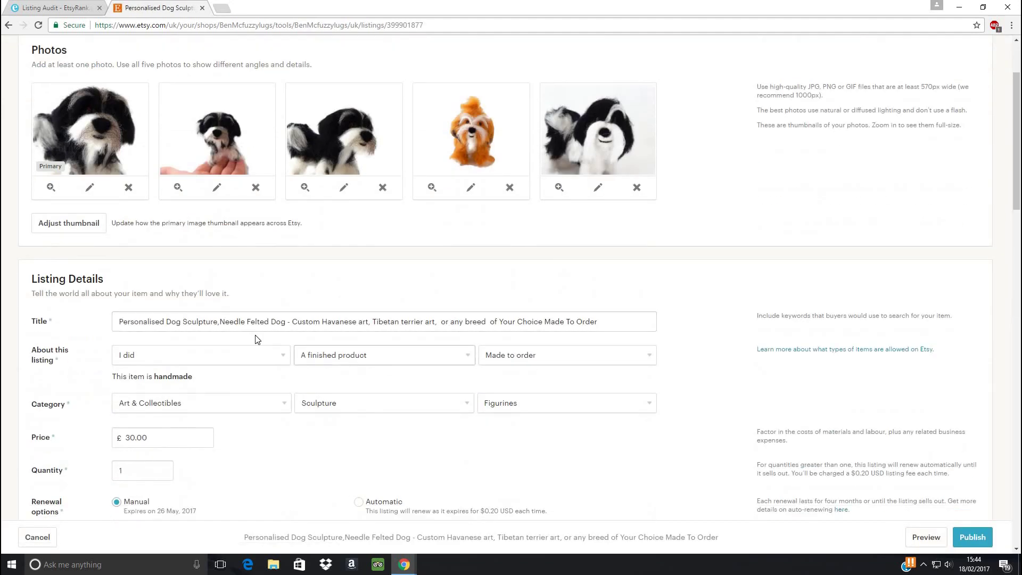
left_click(220, 322)
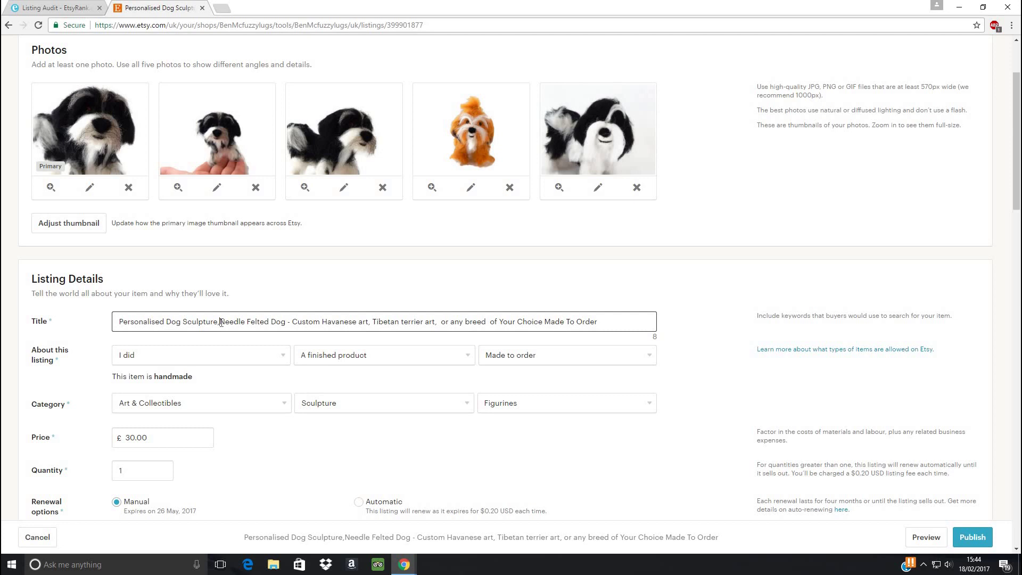
scroll(307, 302, "up", 2)
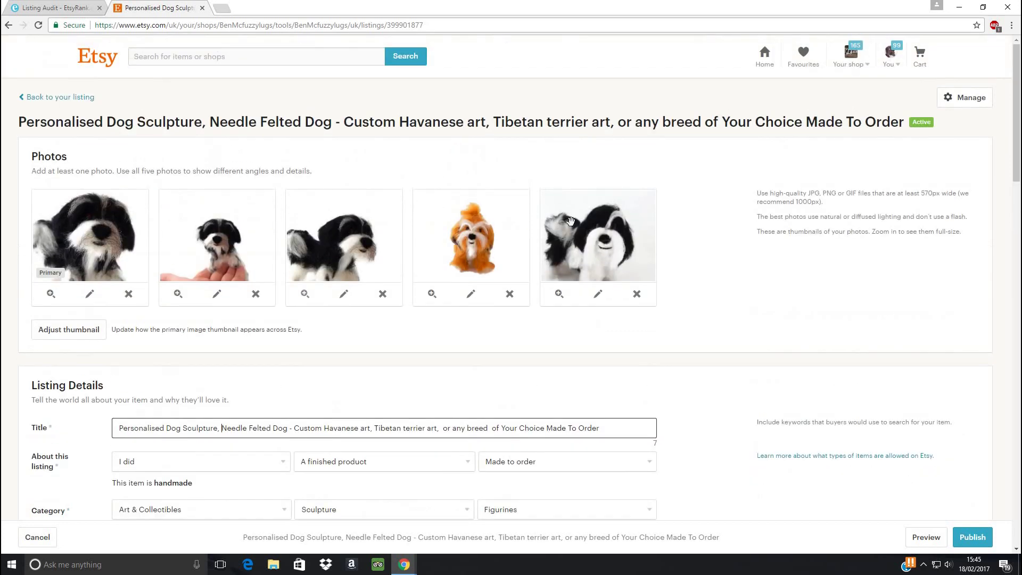
left_click(967, 539)
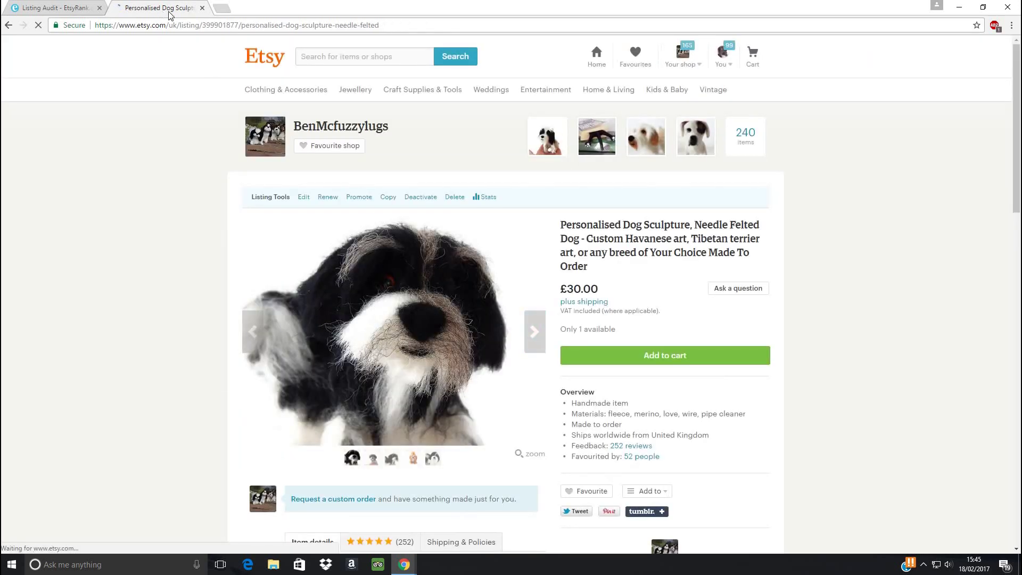
key("ctrl+w")
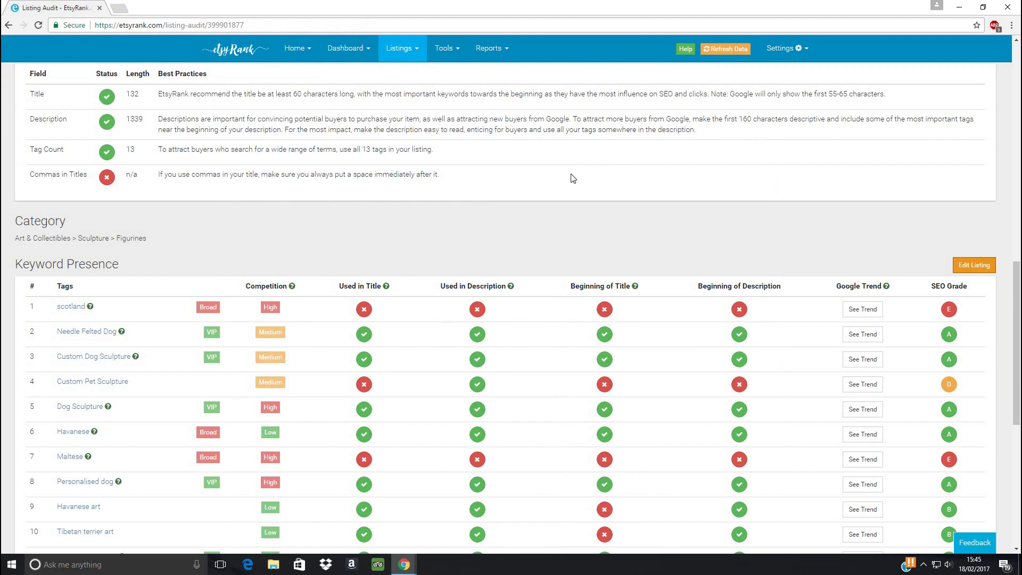
Refresh EtsyRank's shop data so the corrected listing is re-read
left_click(722, 52)
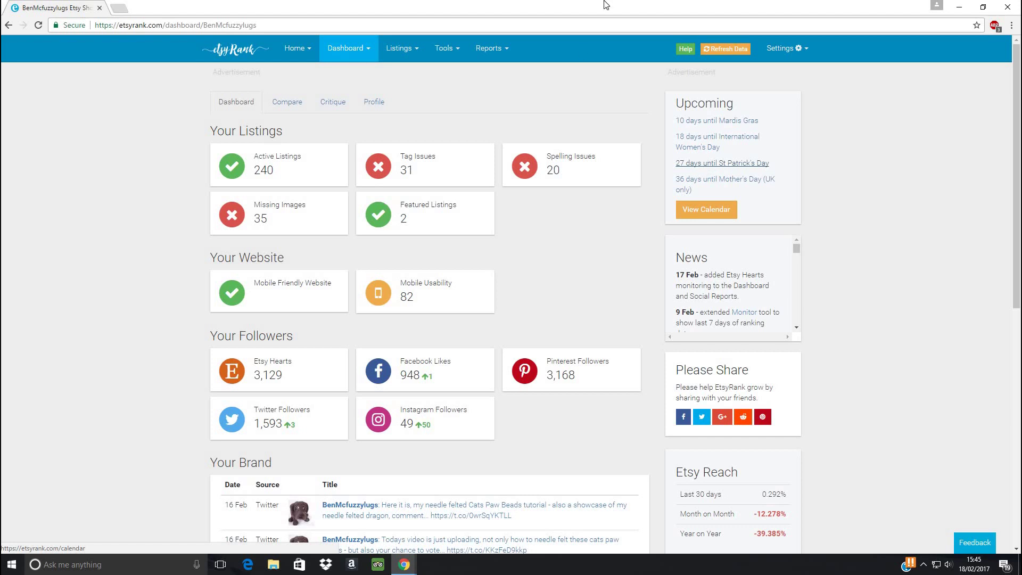
Open Listings > Grades and scroll the table to confirm the Great Dane sculpture now grades A
left_click(399, 49)
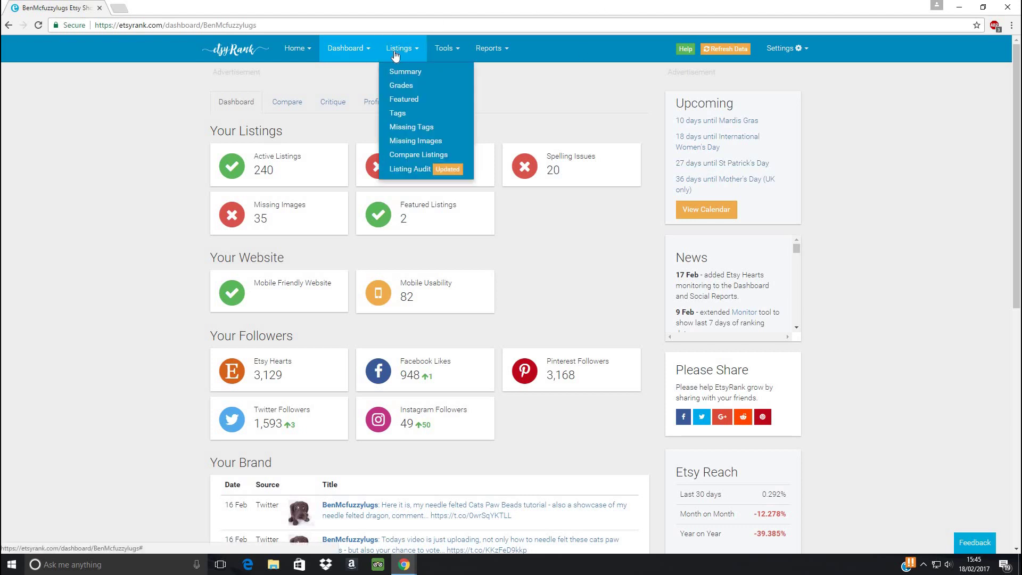
left_click(396, 87)
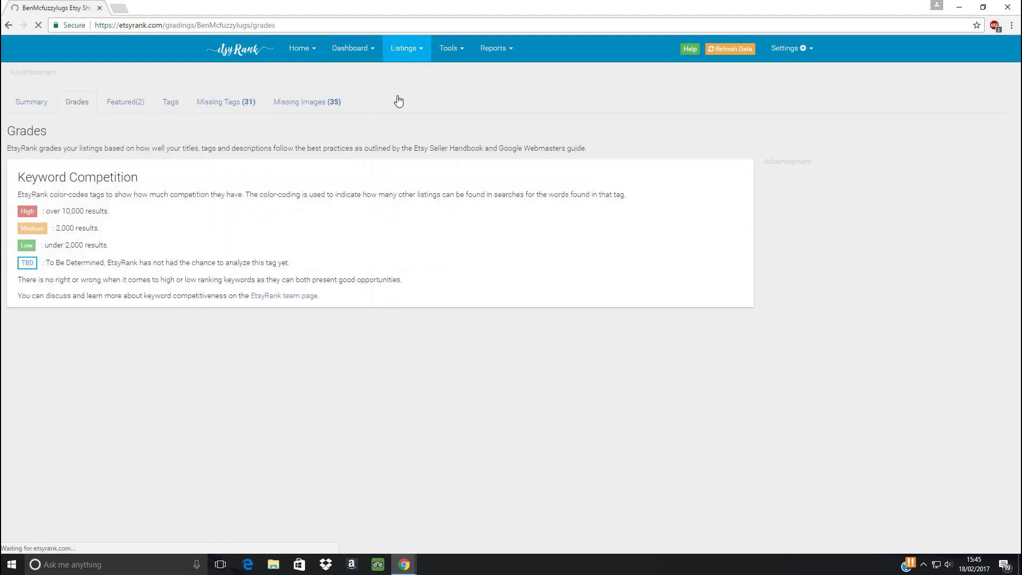
scroll(402, 189, "down", 10)
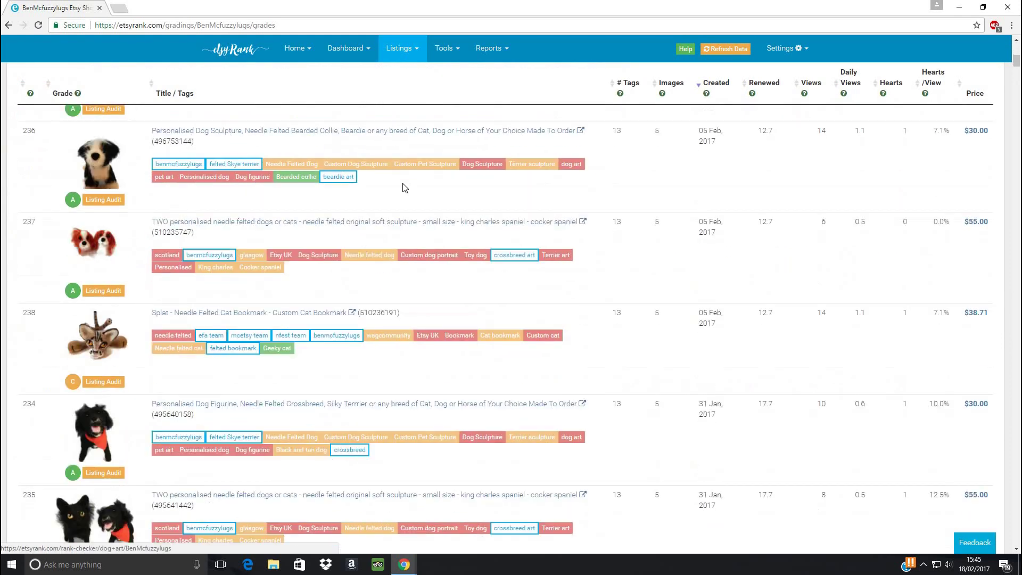
scroll(404, 188, "down", 10)
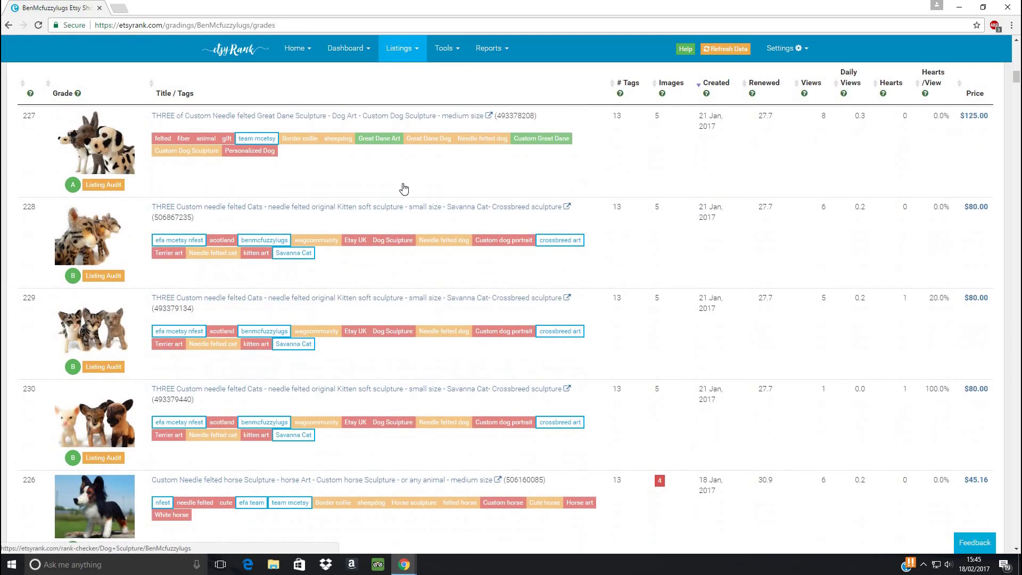
scroll(405, 188, "down", 10)
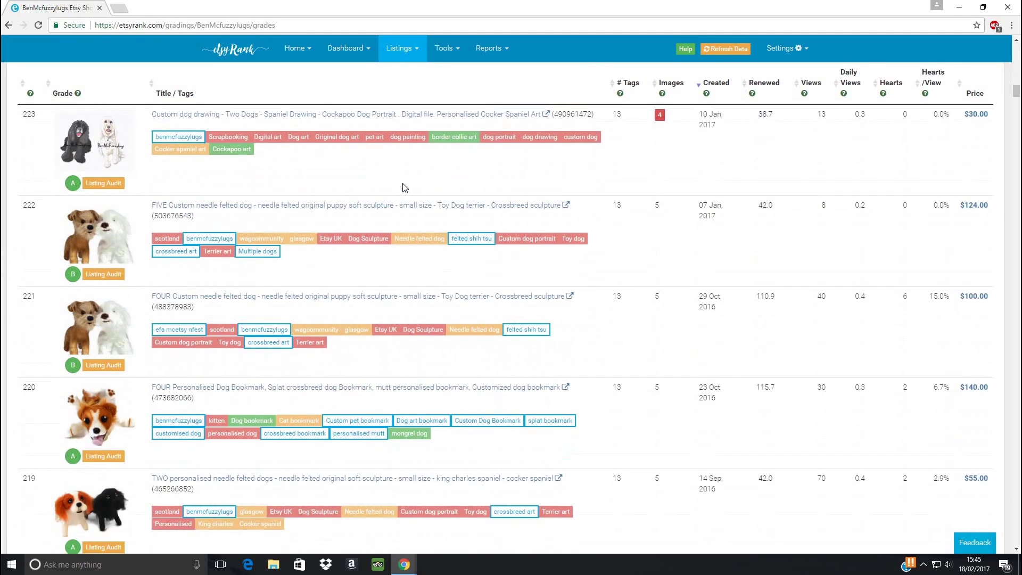
scroll(405, 187, "down", 3)
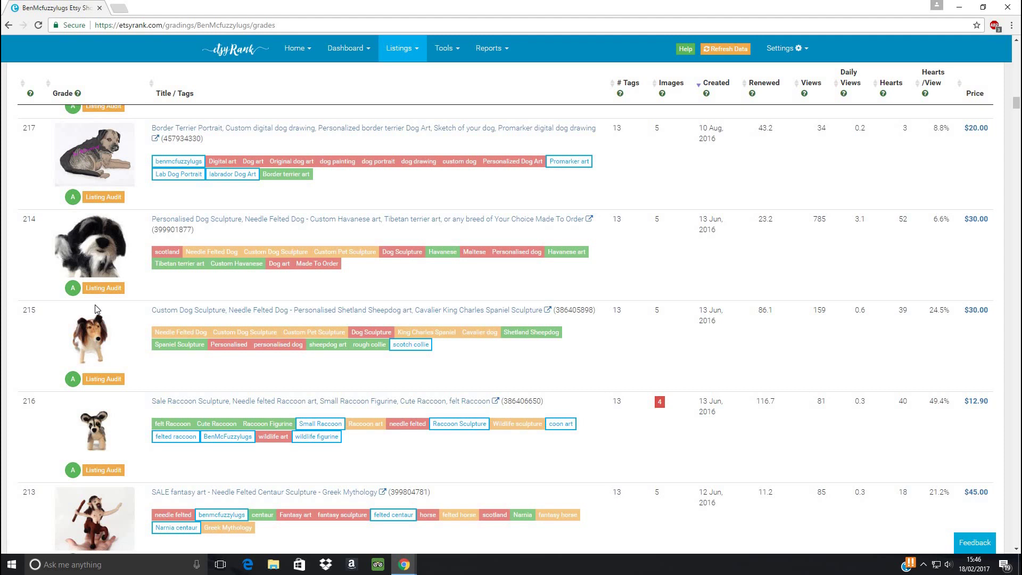
scroll(95, 306, "up", 20)
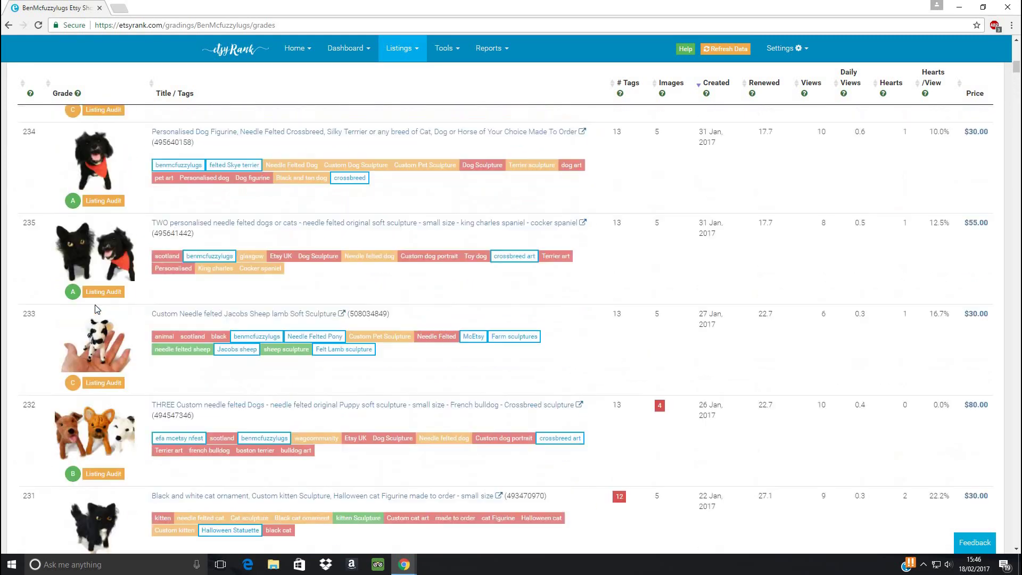
scroll(95, 304, "up", 15)
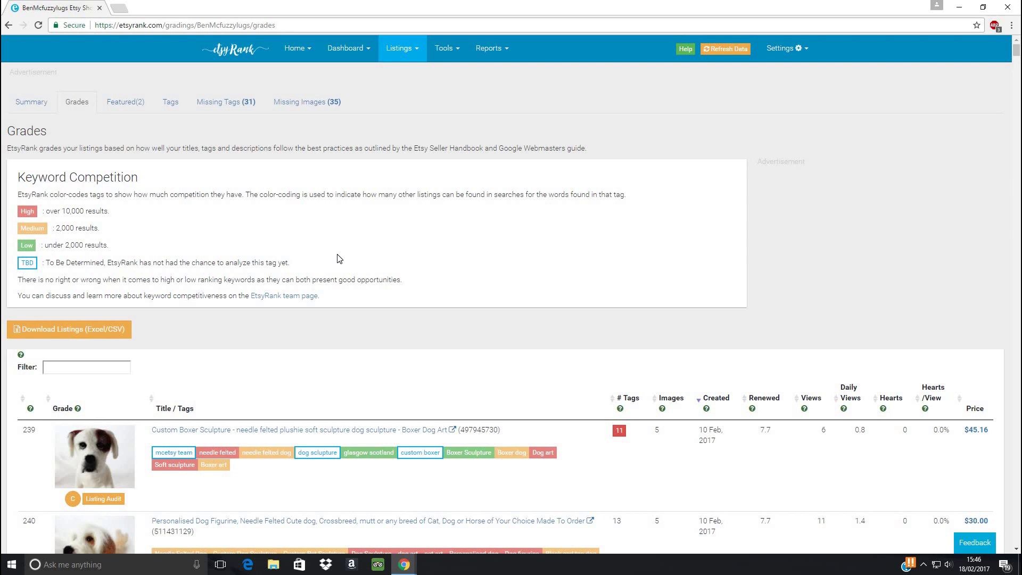
scroll(340, 259, "down", 4)
scroll(339, 259, "up", 3)
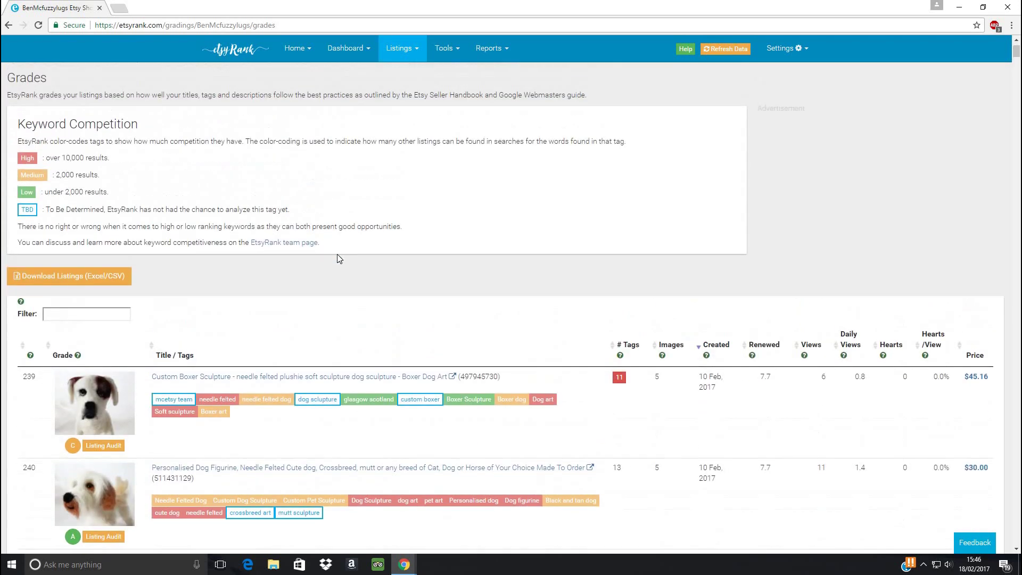
scroll(337, 255, "up", 1)
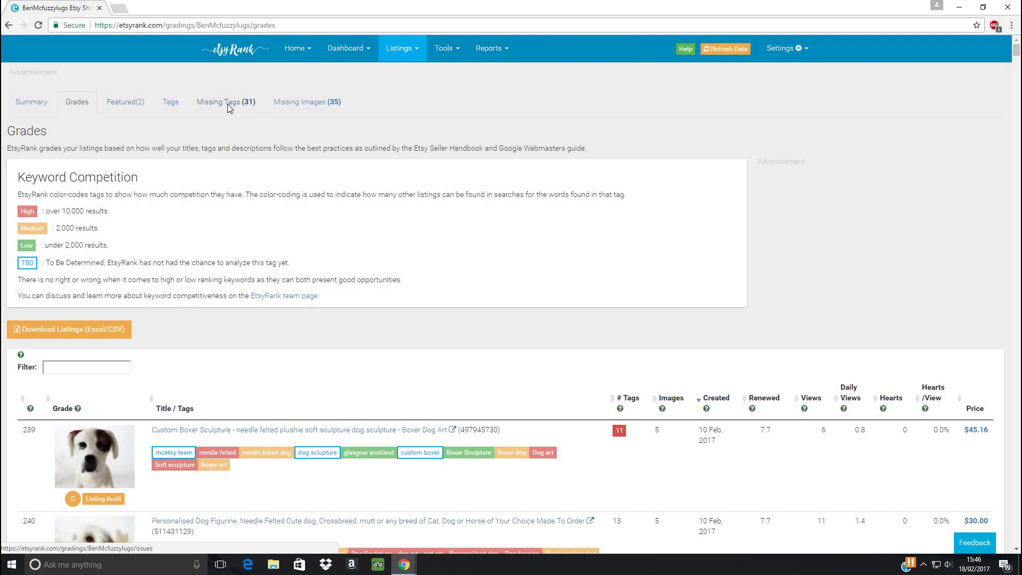
Show the Missing Tags list of 31 listings with fewer than 13 tags
left_click(229, 108)
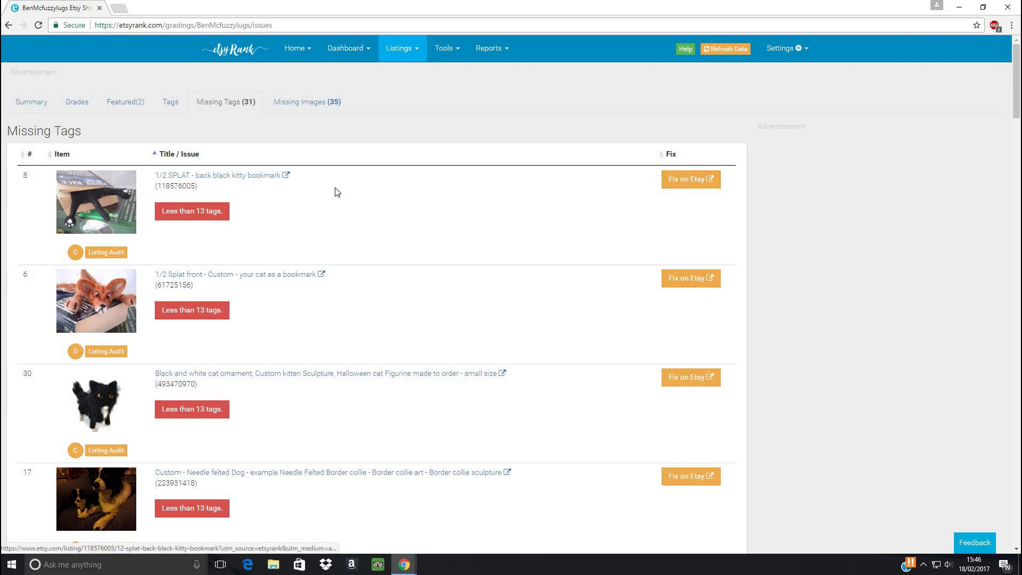
left_click(441, 53)
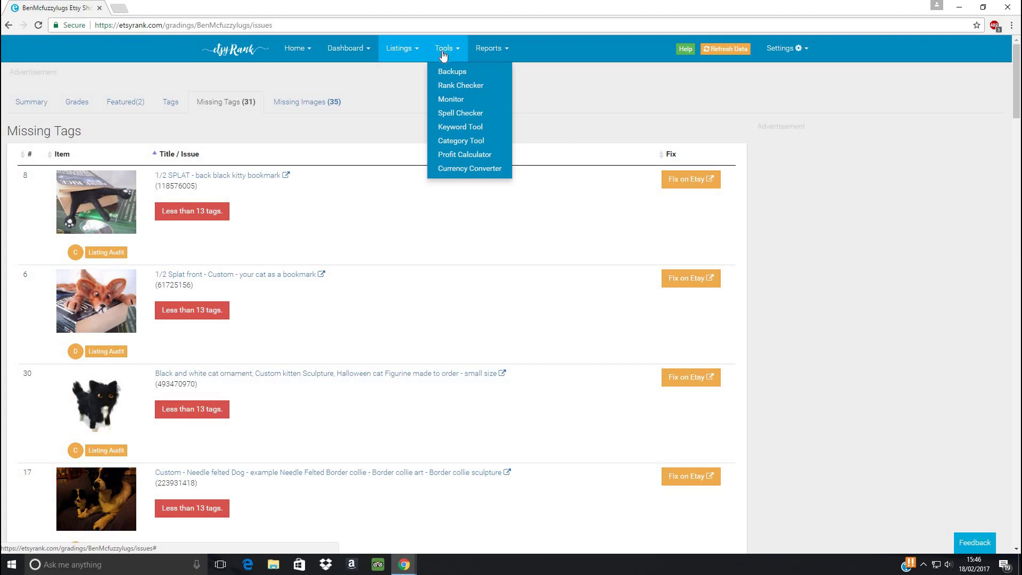
Run the Rank Checker for the keyword 'Great dane art'
left_click(464, 87)
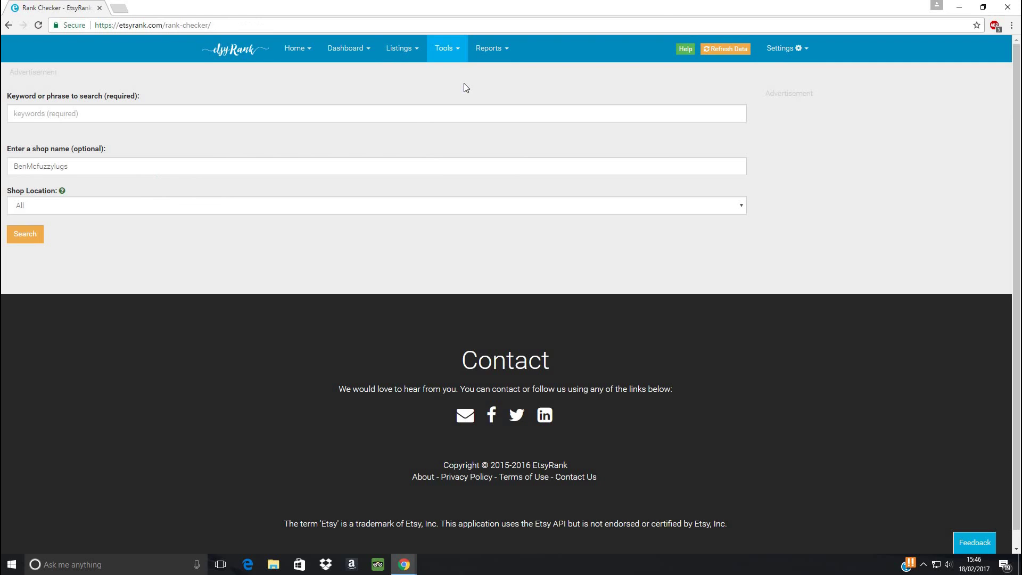
left_click(376, 114)
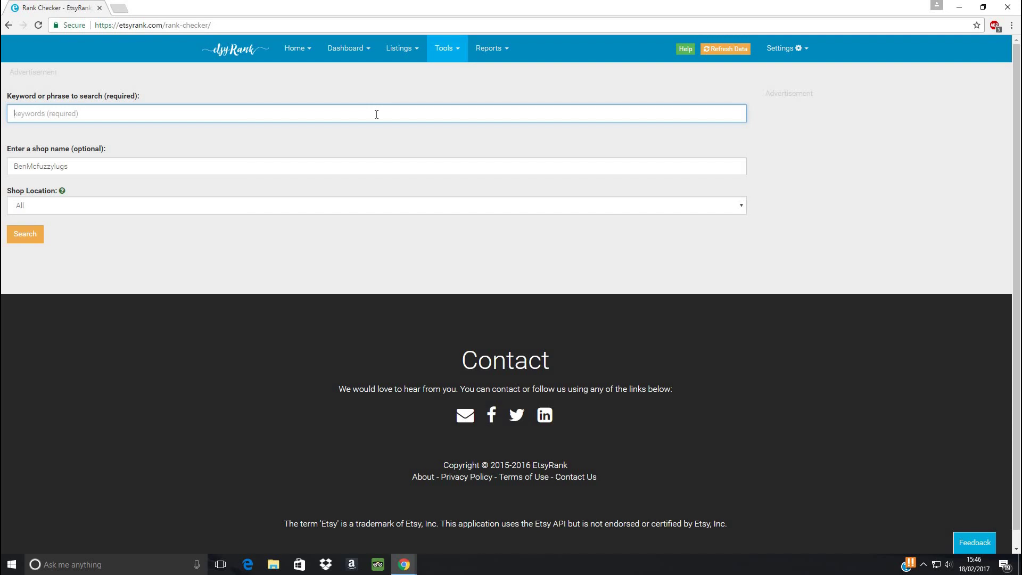
type("Great dane art")
left_click(30, 232)
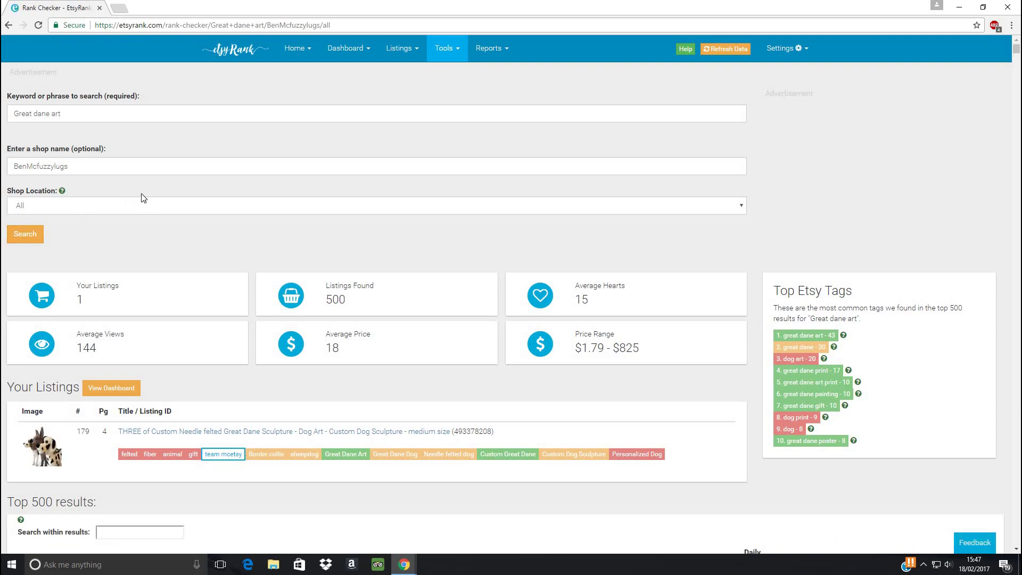
scroll(198, 235, "down", 2)
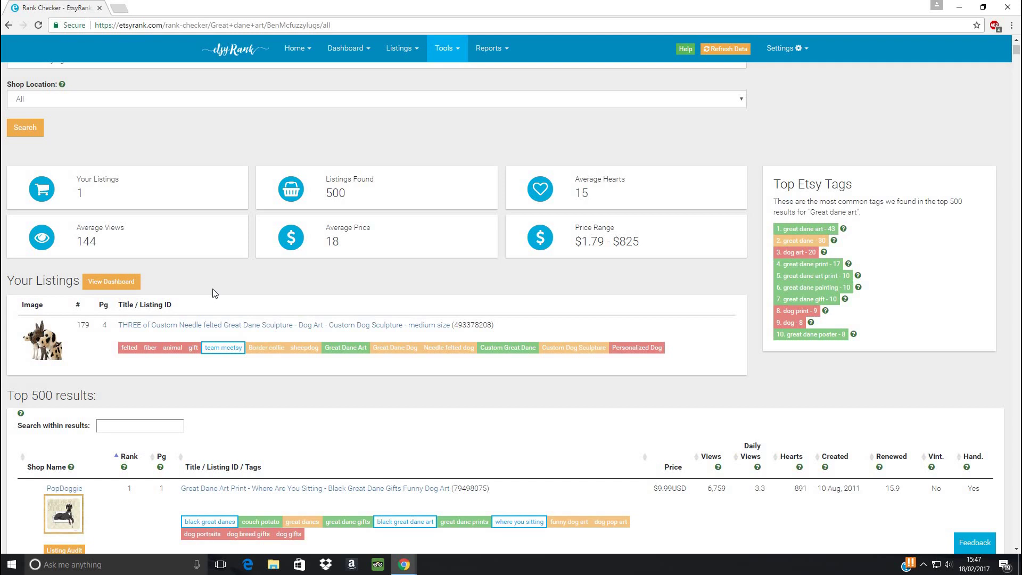
scroll(102, 301, "down", 1)
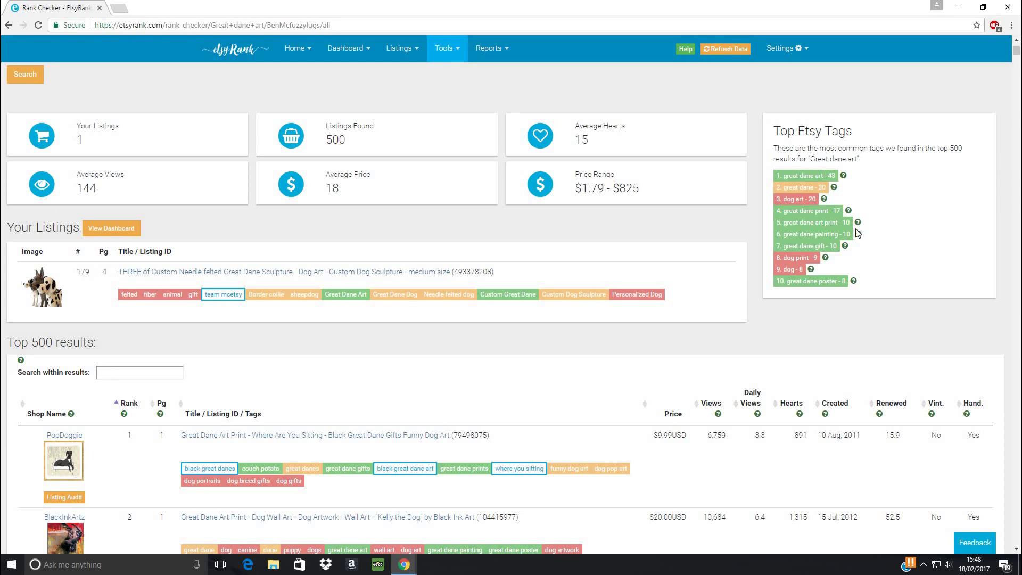
mouse_move(849, 230)
mouse_move(834, 253)
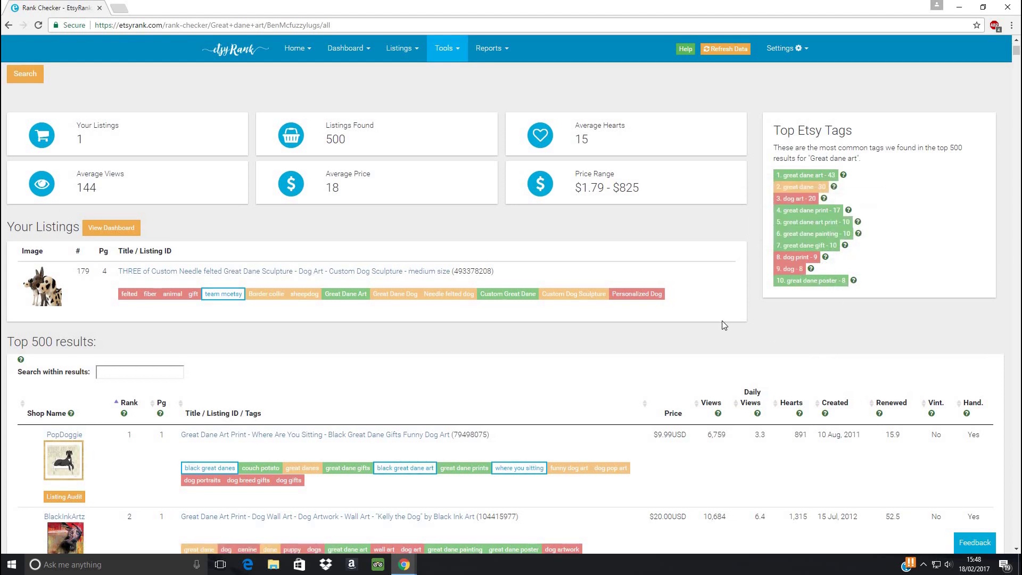
scroll(723, 322, "down", 4)
scroll(724, 325, "down", 7)
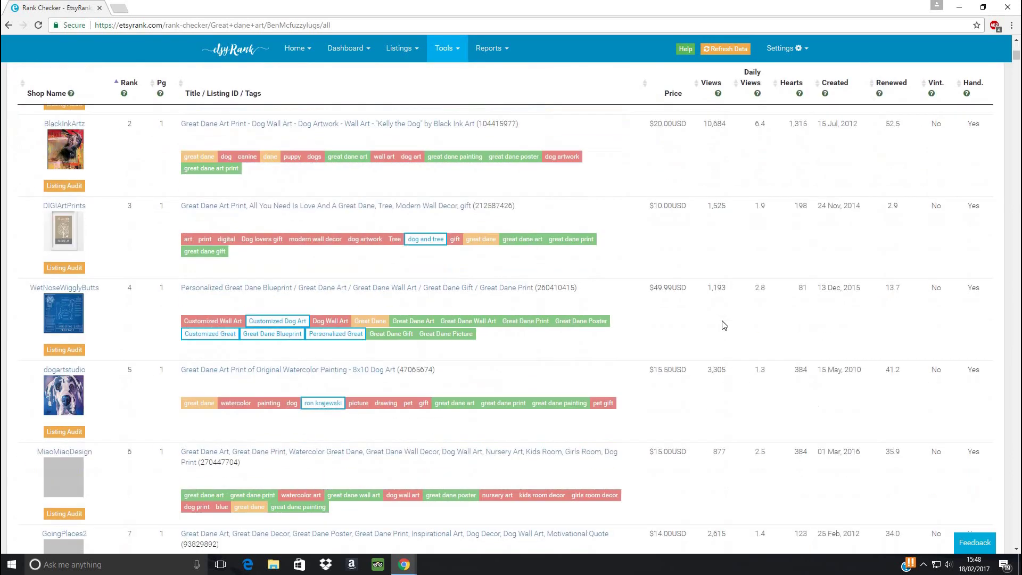
scroll(724, 325, "up", 6)
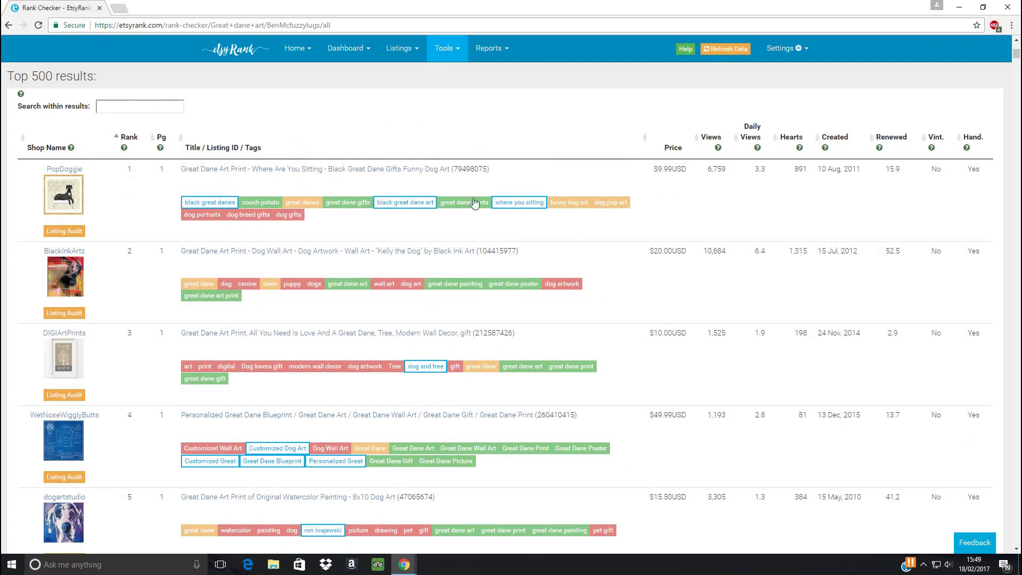
Go from the Rank Checker back to the Listings > Grades page
left_click(437, 52)
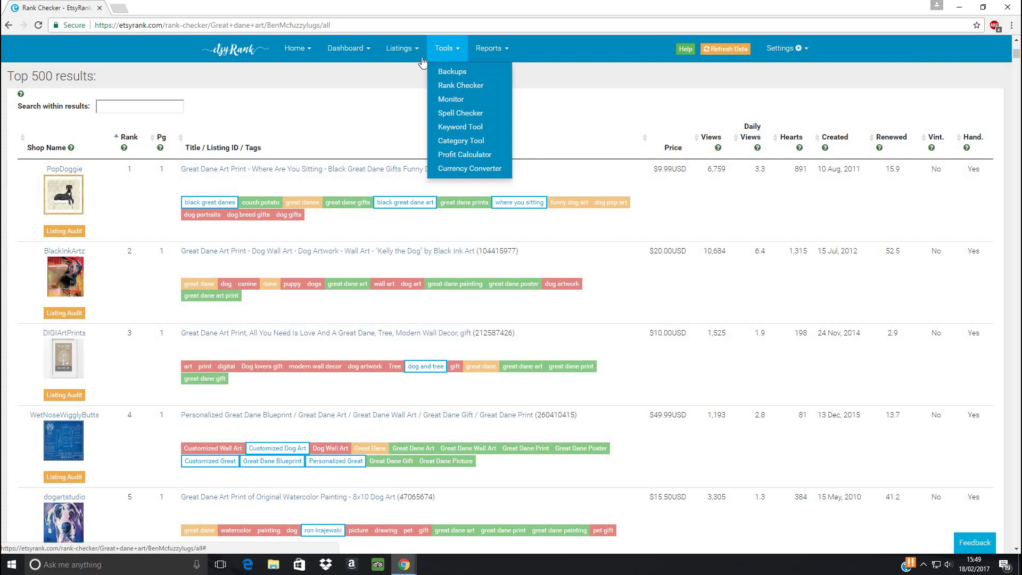
left_click(357, 102)
mouse_move(480, 56)
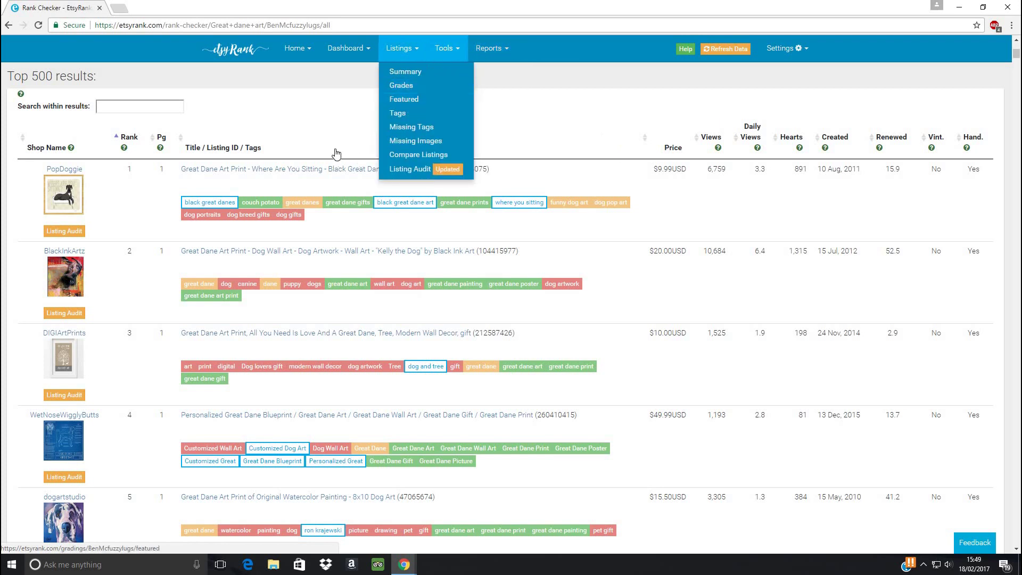
scroll(336, 154, "up", 8)
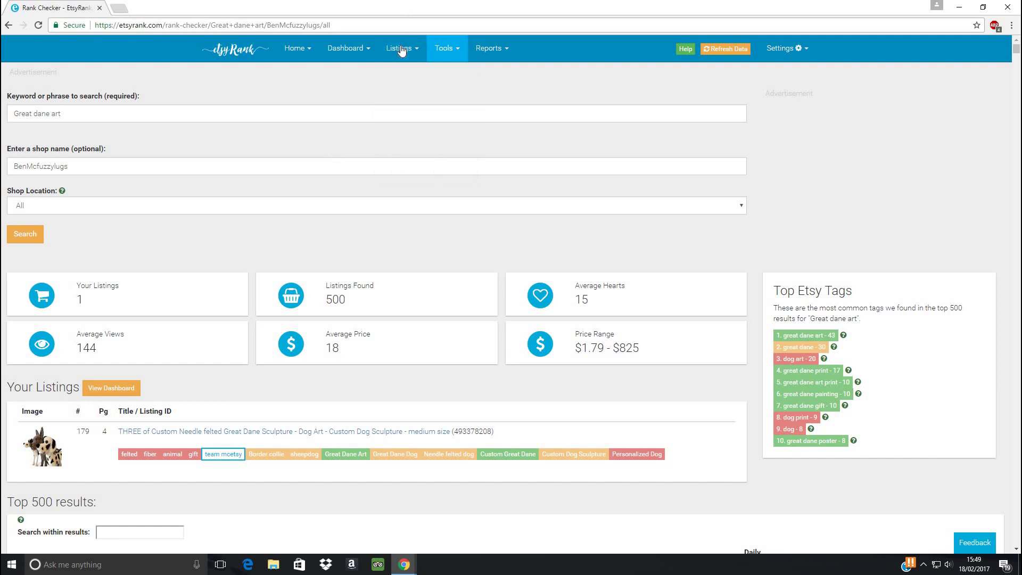
mouse_move(401, 49)
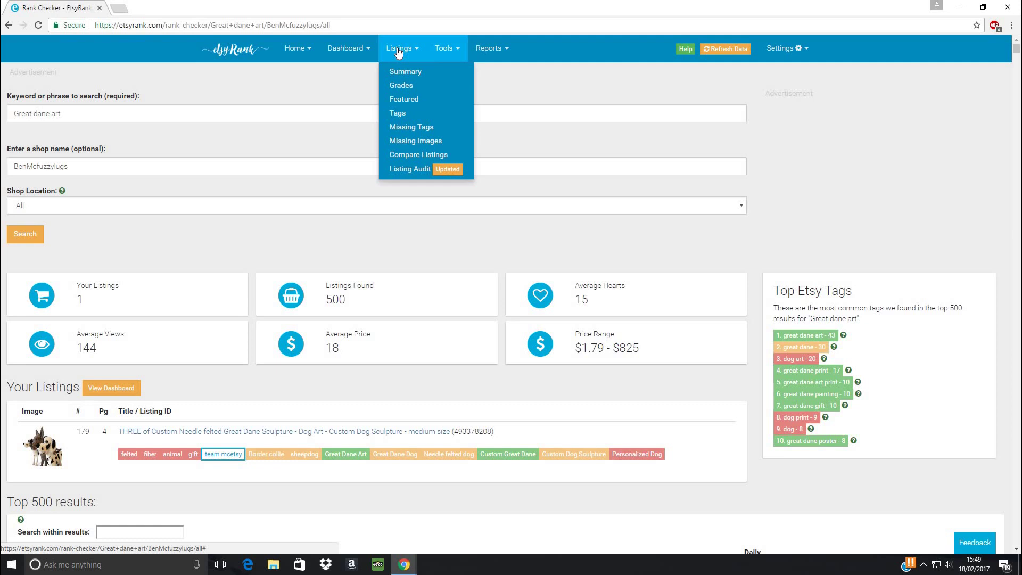
left_click(400, 86)
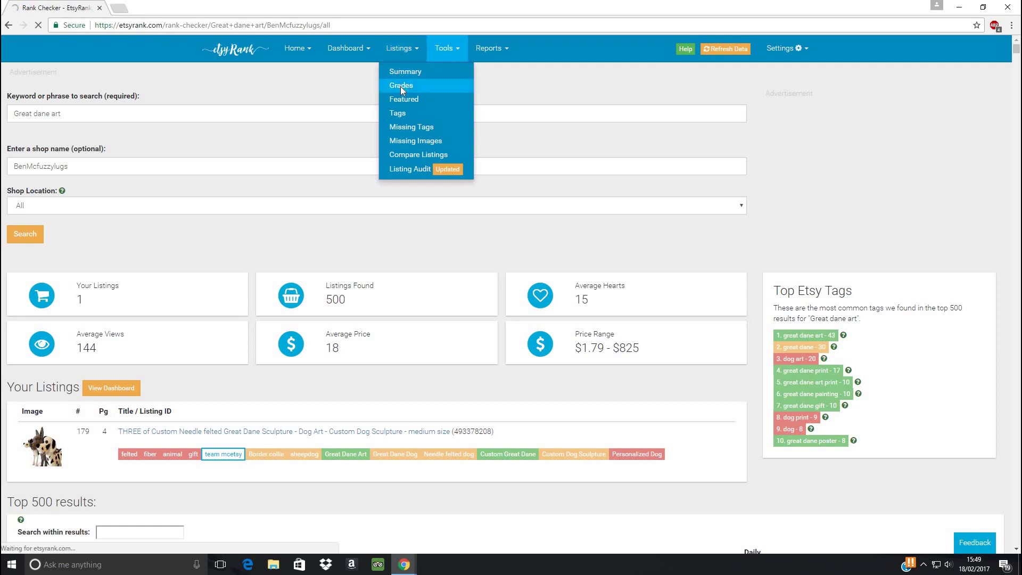